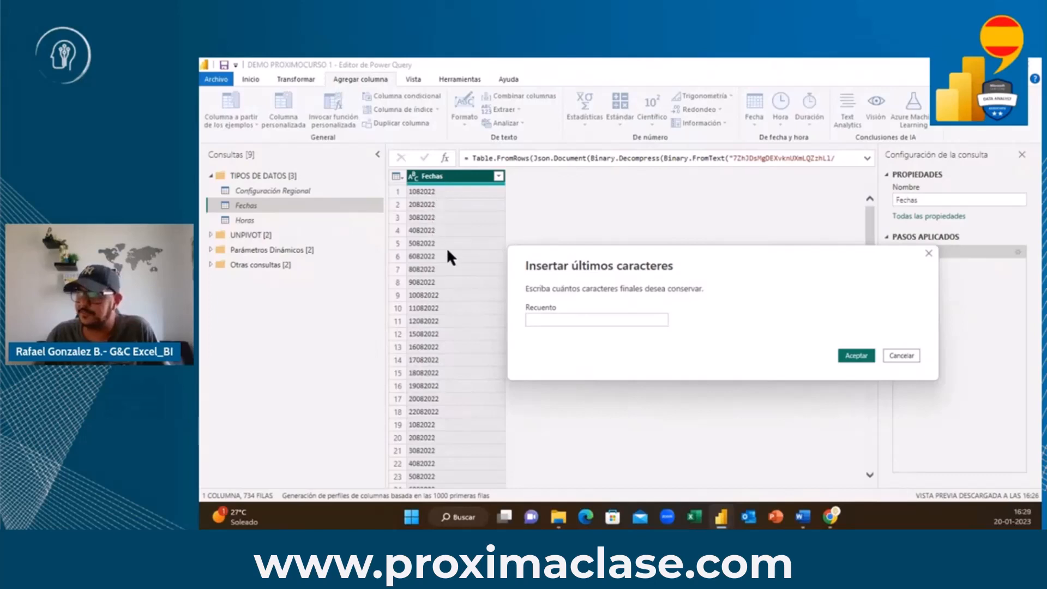
Insert a column extracting the last 4 characters of the Fechas values
{"action": "left_click", "coordinate": [541, 319]}
{"action": "type", "text": "4"}
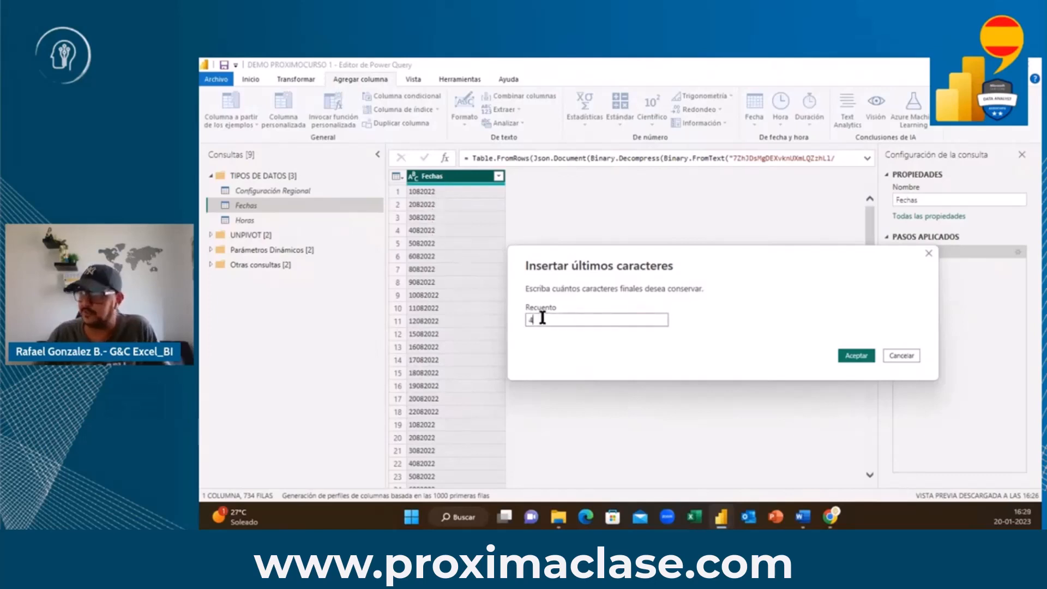
{"action": "left_click", "coordinate": [856, 356]}
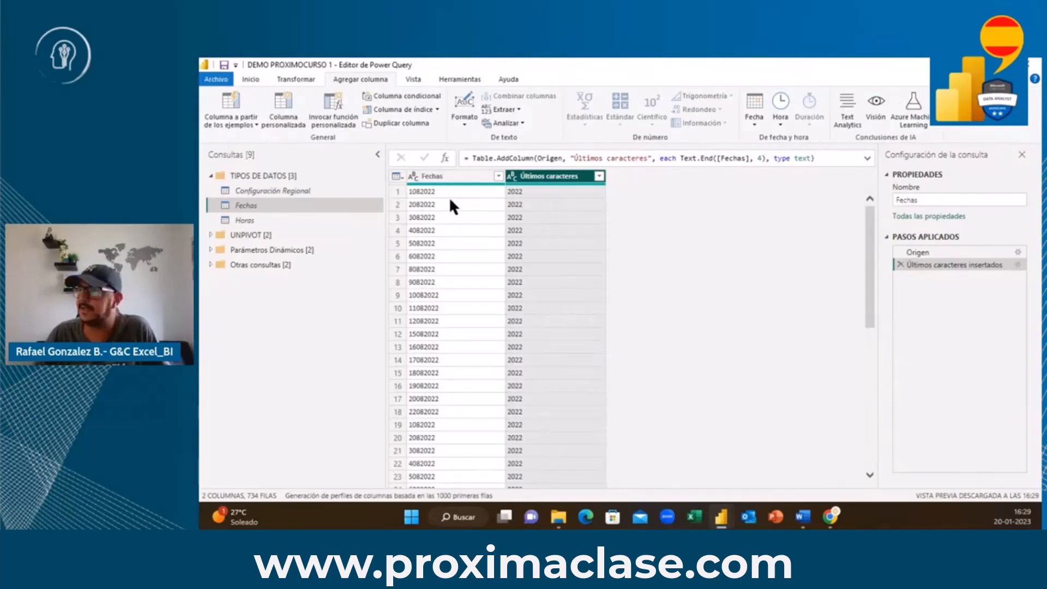
{"action": "left_click", "coordinate": [453, 176]}
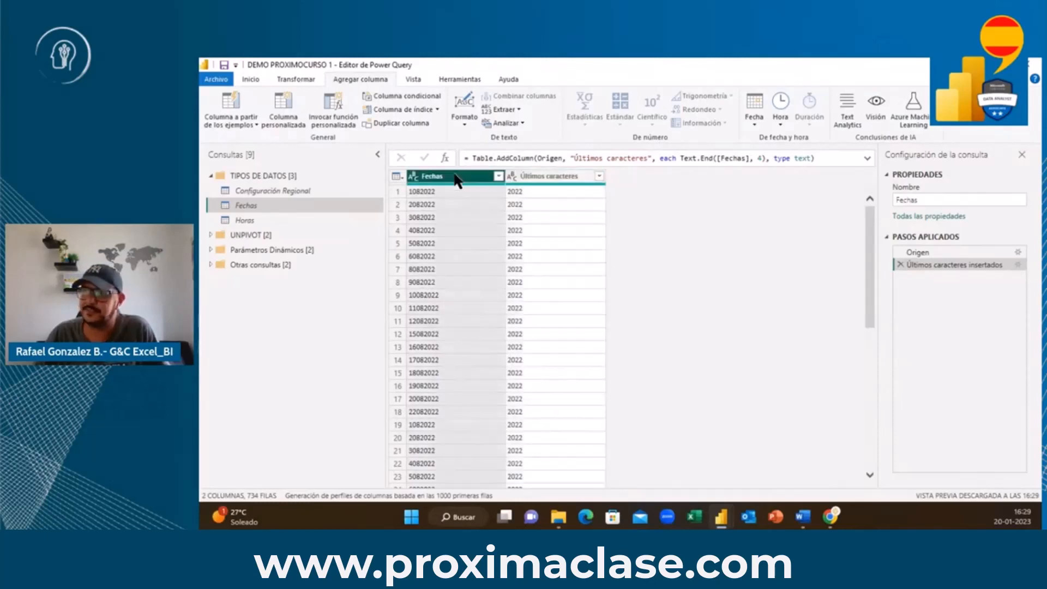
{"action": "left_click", "coordinate": [513, 108]}
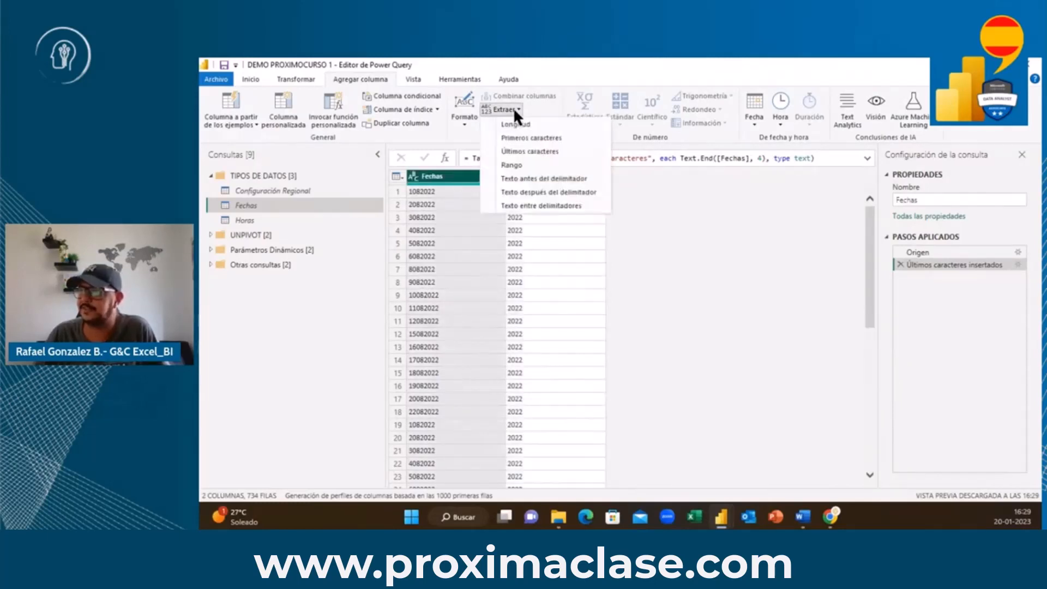
{"action": "left_click", "coordinate": [519, 151]}
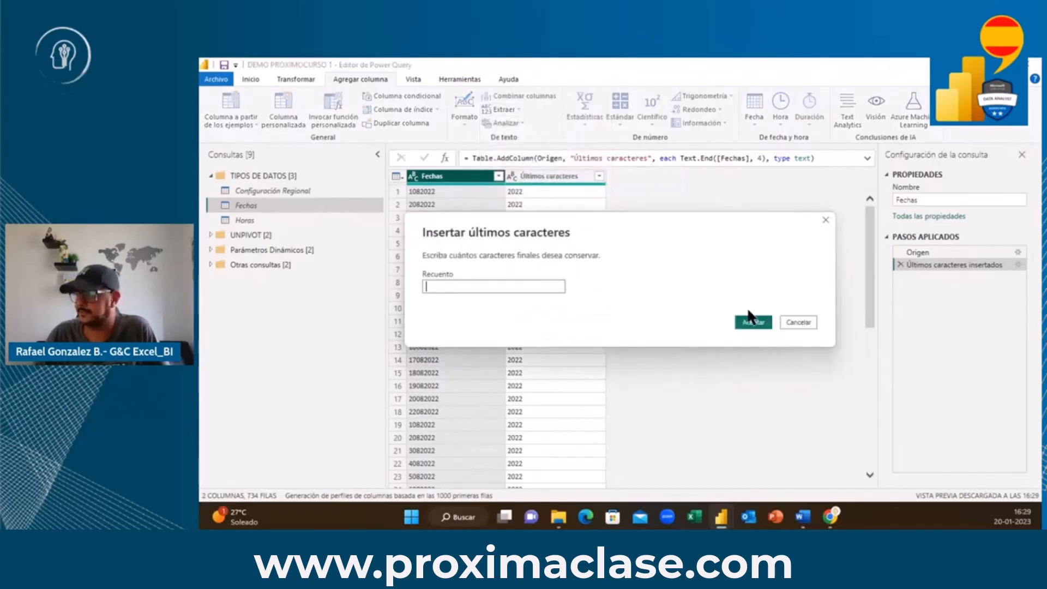
{"action": "left_click", "coordinate": [799, 320]}
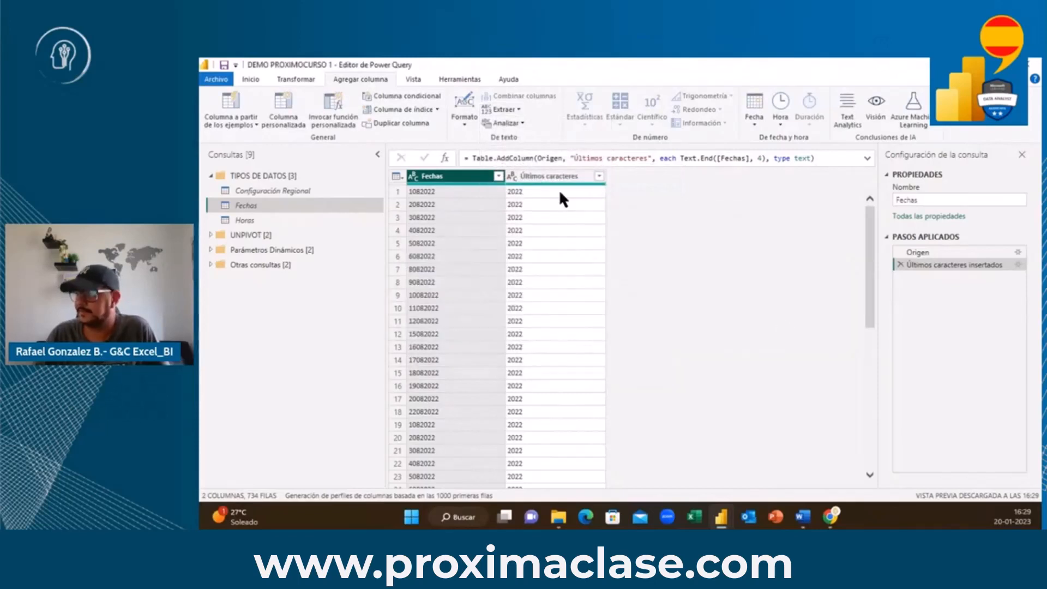
{"action": "left_click", "coordinate": [515, 108]}
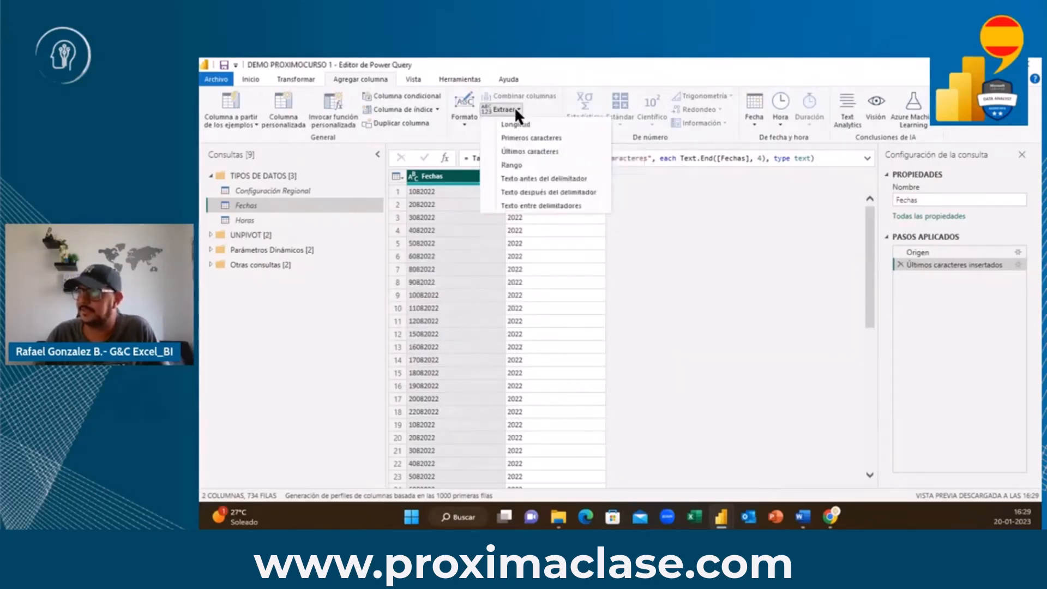
{"action": "left_click", "coordinate": [522, 164]}
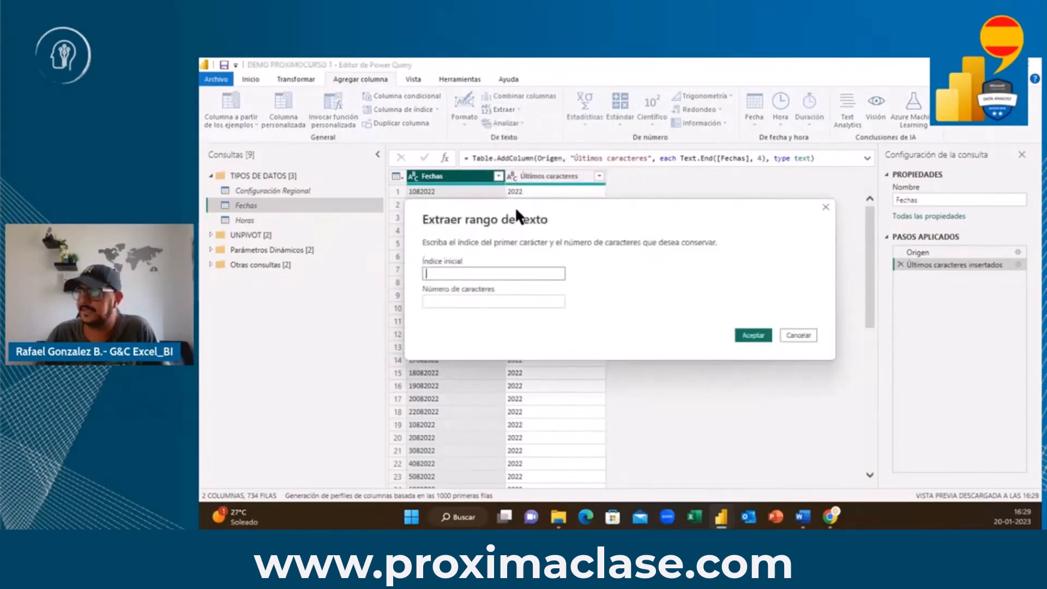
{"action": "left_click_drag", "start_coordinate": [517, 207], "coordinate": [521, 223]}
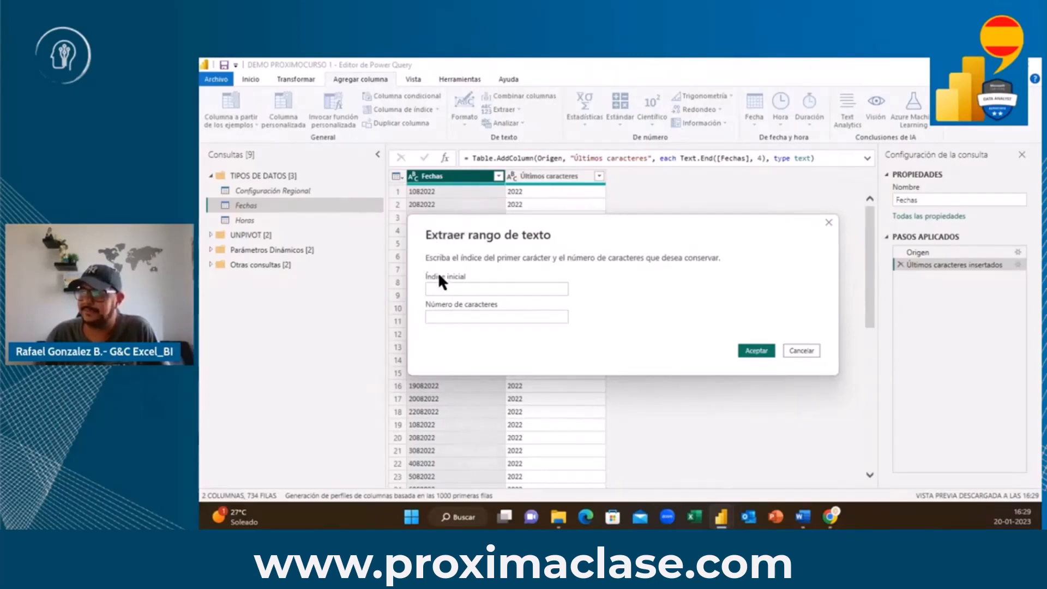
{"action": "left_click", "coordinate": [442, 288]}
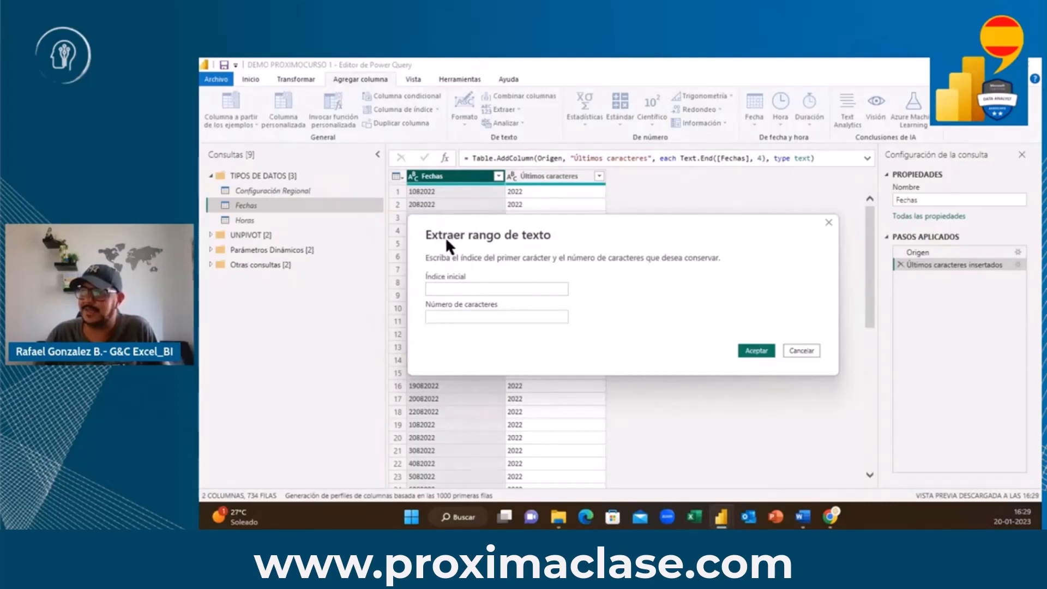
{"action": "left_click_drag", "start_coordinate": [446, 240], "coordinate": [476, 283]}
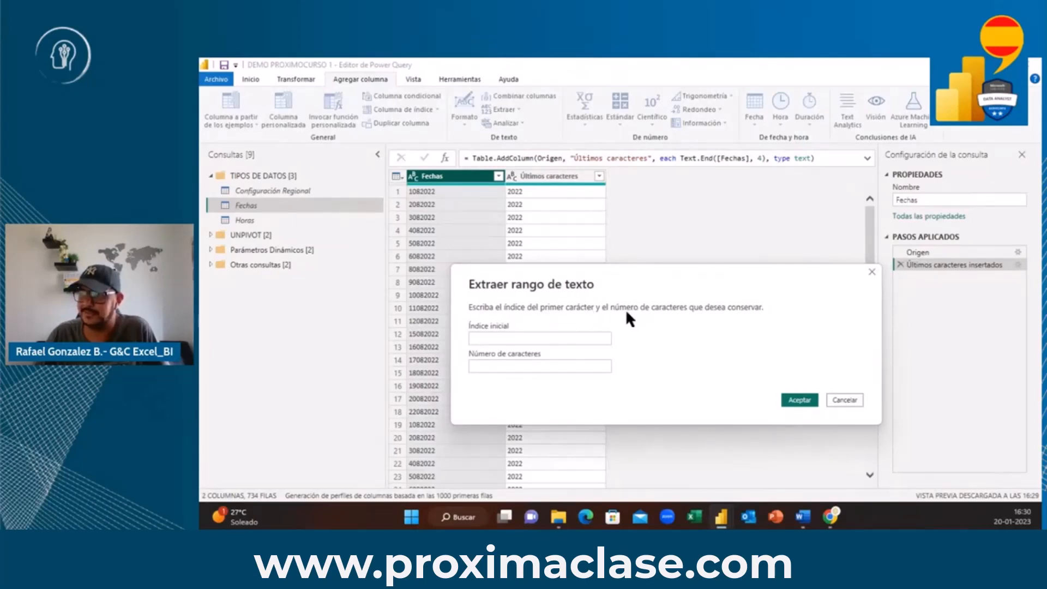
{"action": "left_click", "coordinate": [844, 399]}
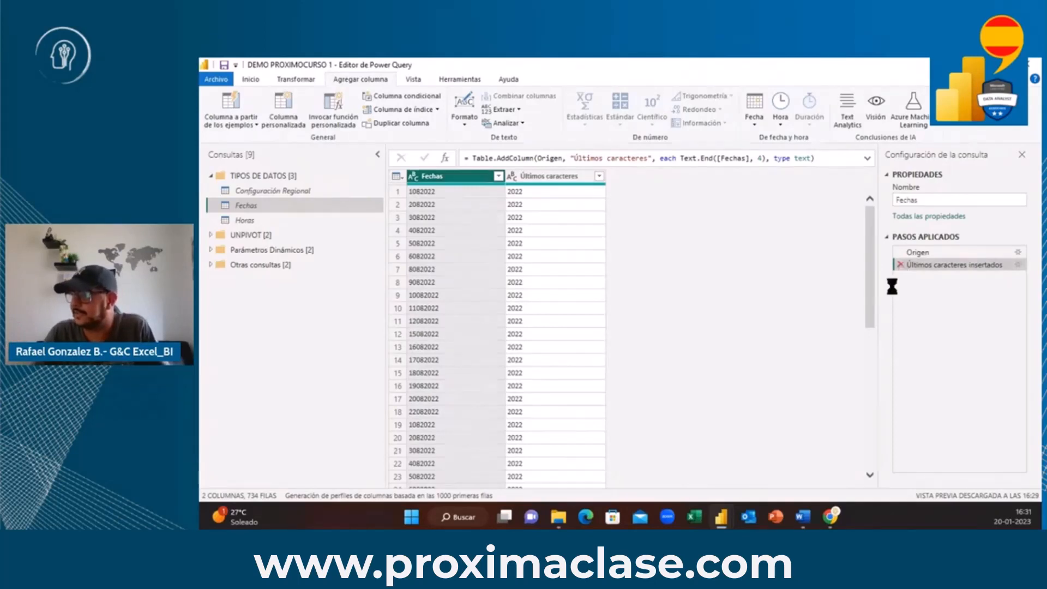
Delete the applied step that inserted the last characters and add a custom step that references Origen
{"action": "left_click", "coordinate": [898, 264]}
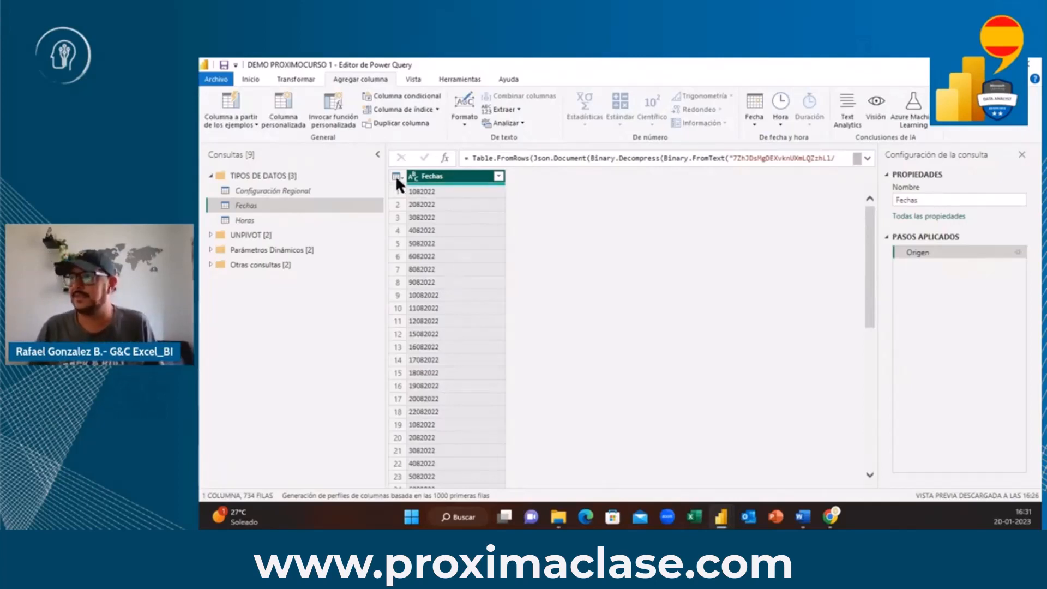
{"action": "left_click", "coordinate": [444, 158]}
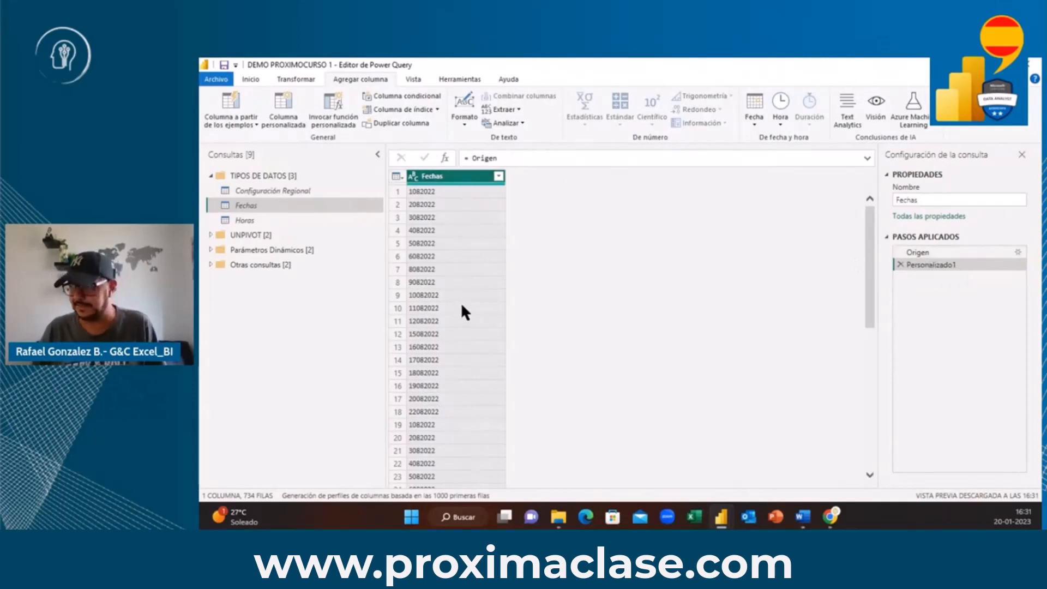
Wrap Origen in the Table.TransformColumns function in the custom step's formula
{"action": "left_click", "coordinate": [473, 157]}
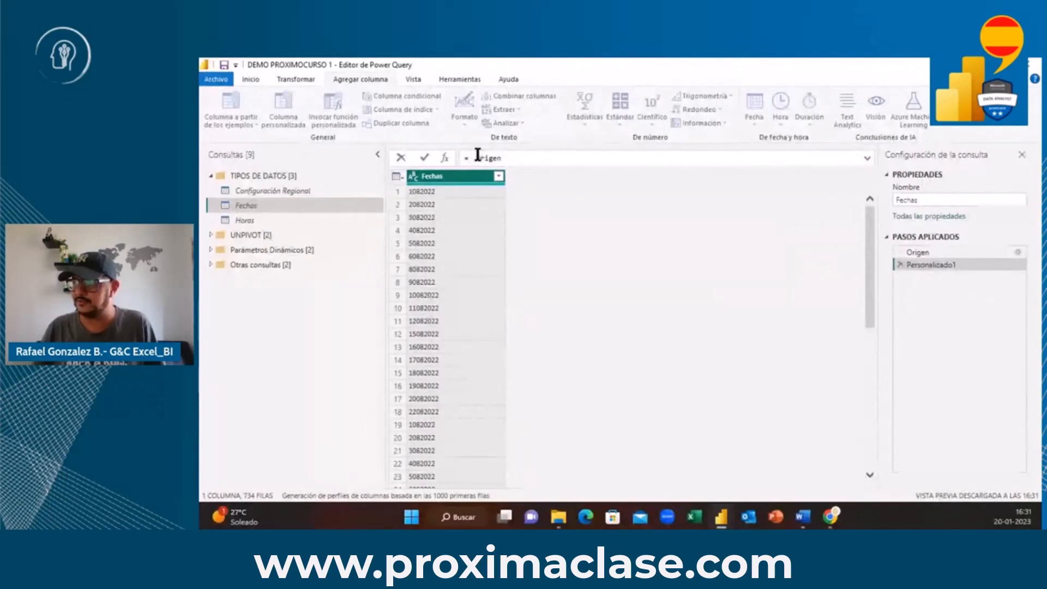
{"action": "mouse_move", "coordinate": [484, 172]}
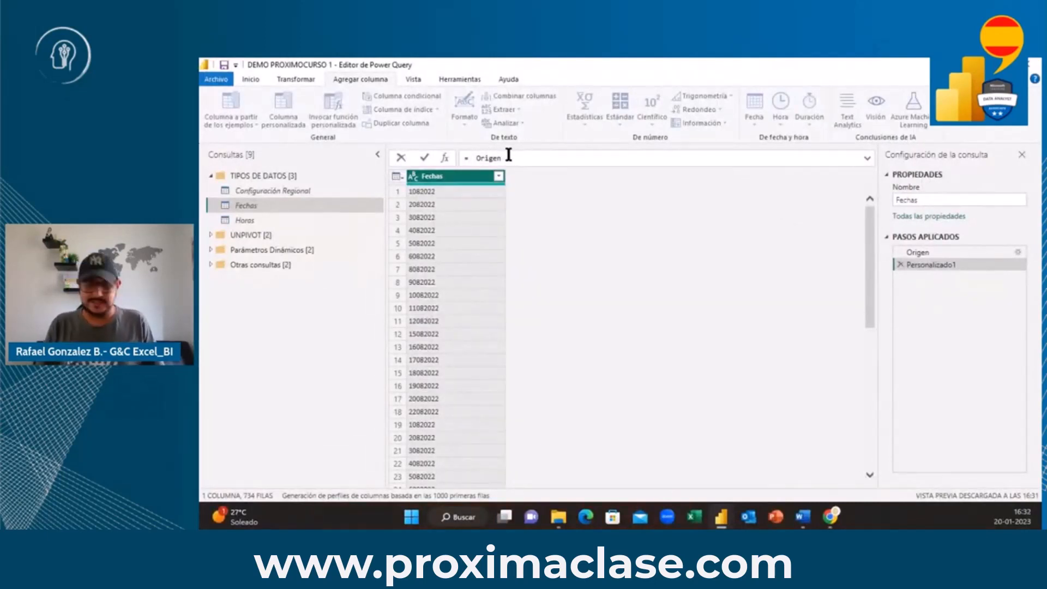
{"action": "type", "text": "ts"}
{"action": "type", "text": "ble"}
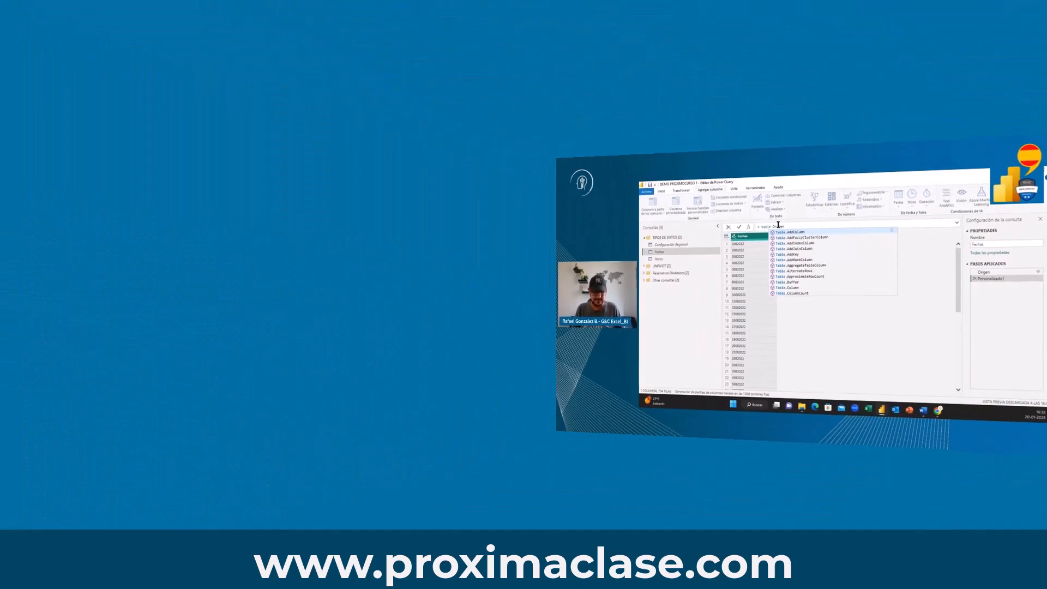
{"action": "type", "text": "trans"}
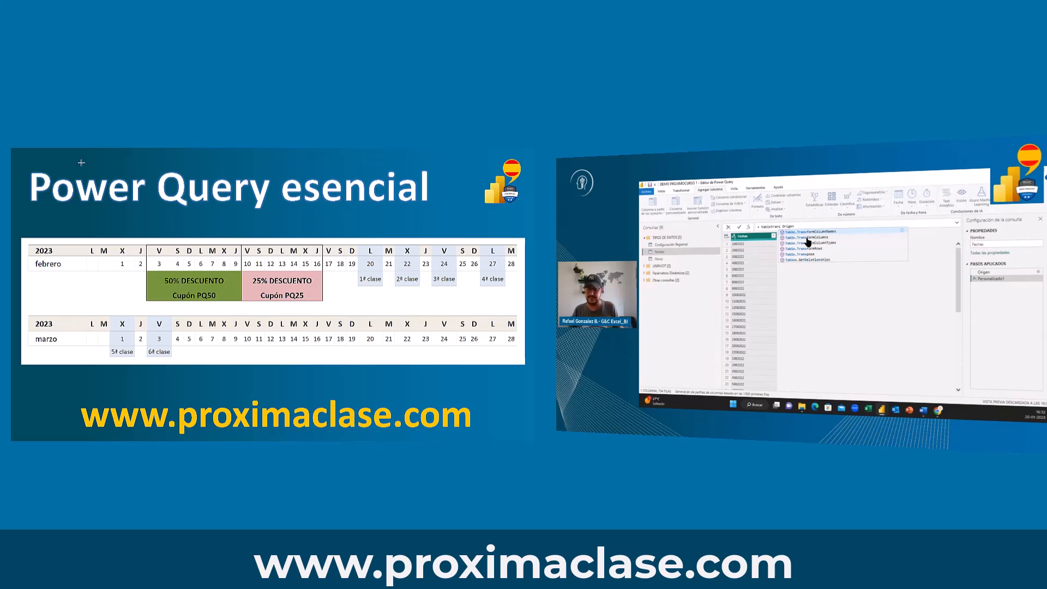
{"action": "left_click", "coordinate": [808, 238]}
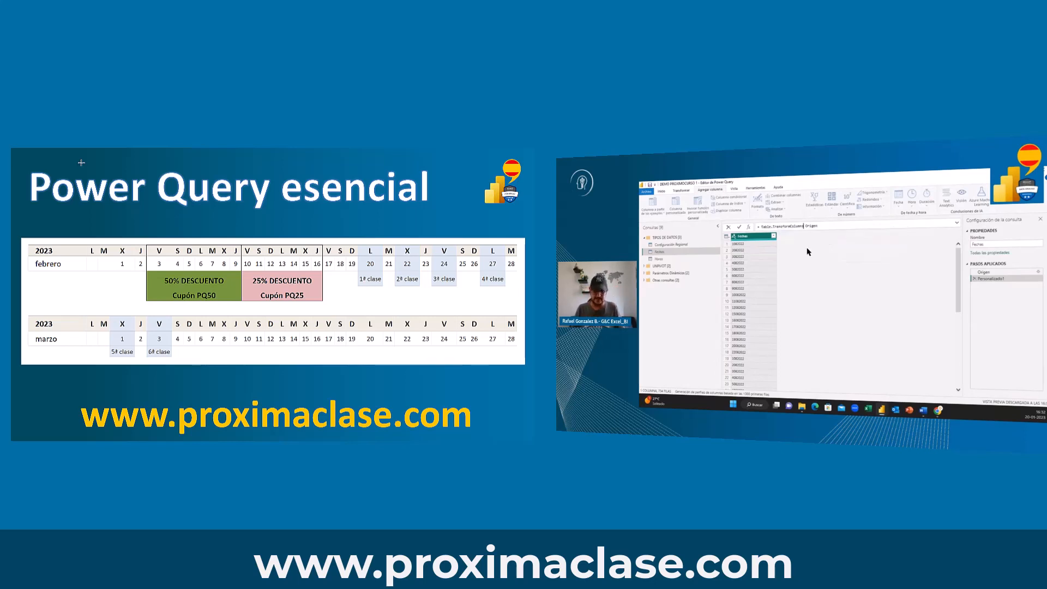
{"action": "type", "text": "("}
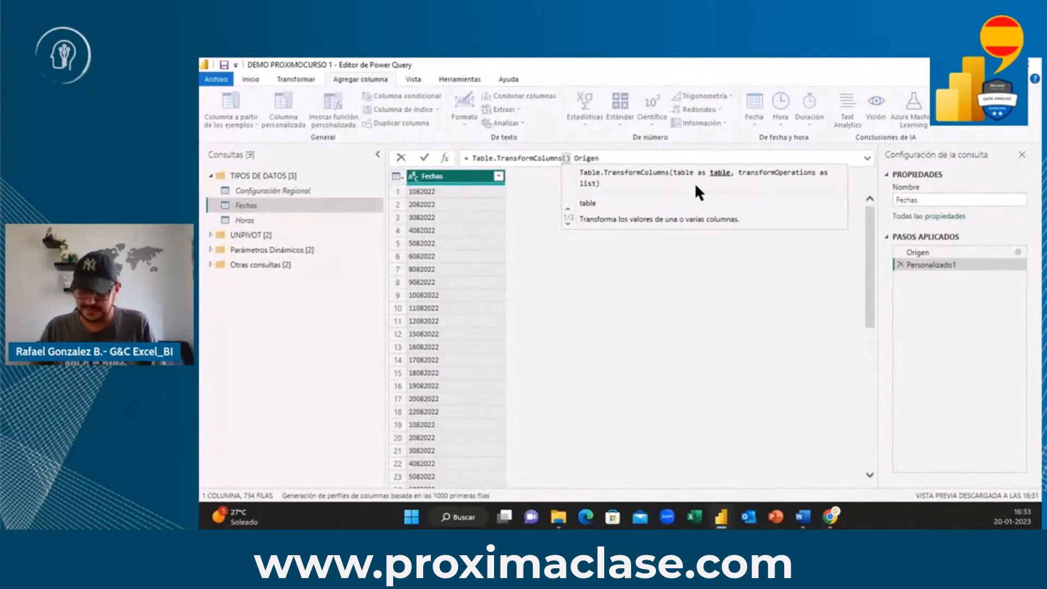
{"action": "key", "text": "Delete"}
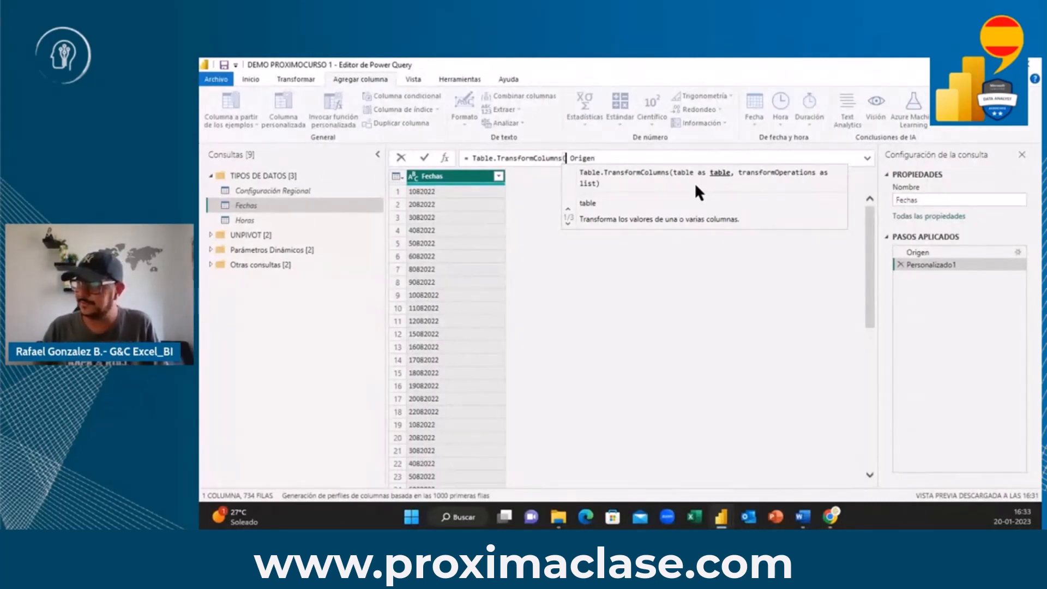
{"action": "left_click", "coordinate": [622, 158]}
{"action": "type", "text": ")"}
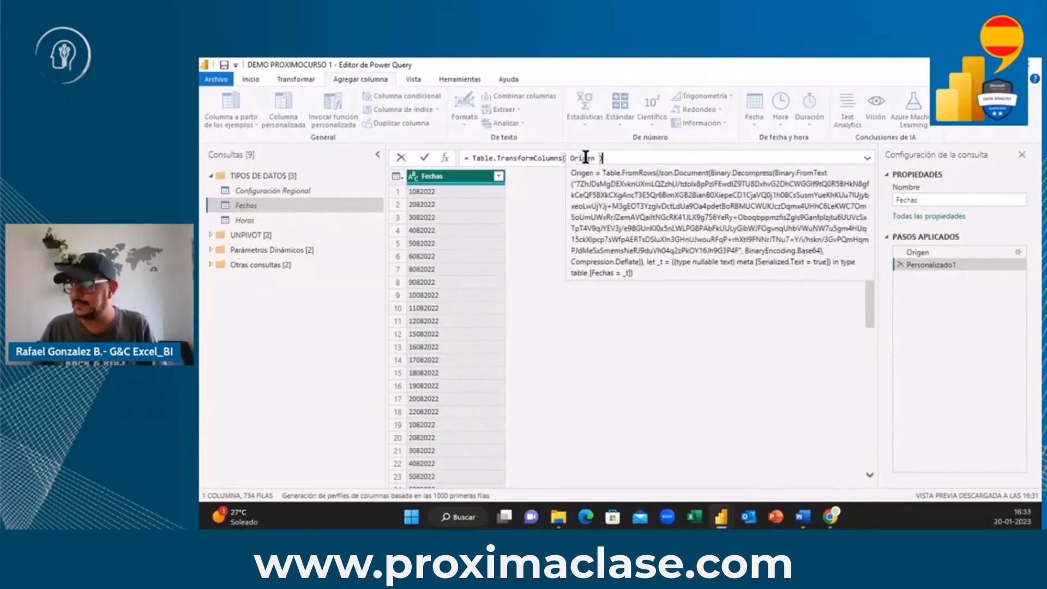
Add a second argument after Origen in the formula: the nested list {{"Fechas"}} naming the column to transform
{"action": "left_click", "coordinate": [594, 157]}
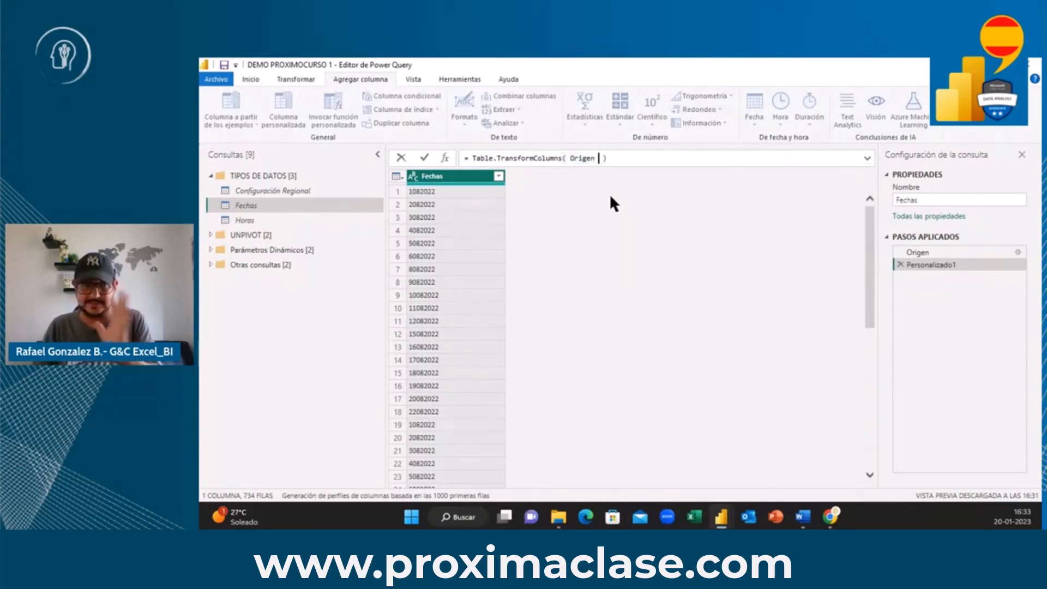
{"action": "type", "text": ","}
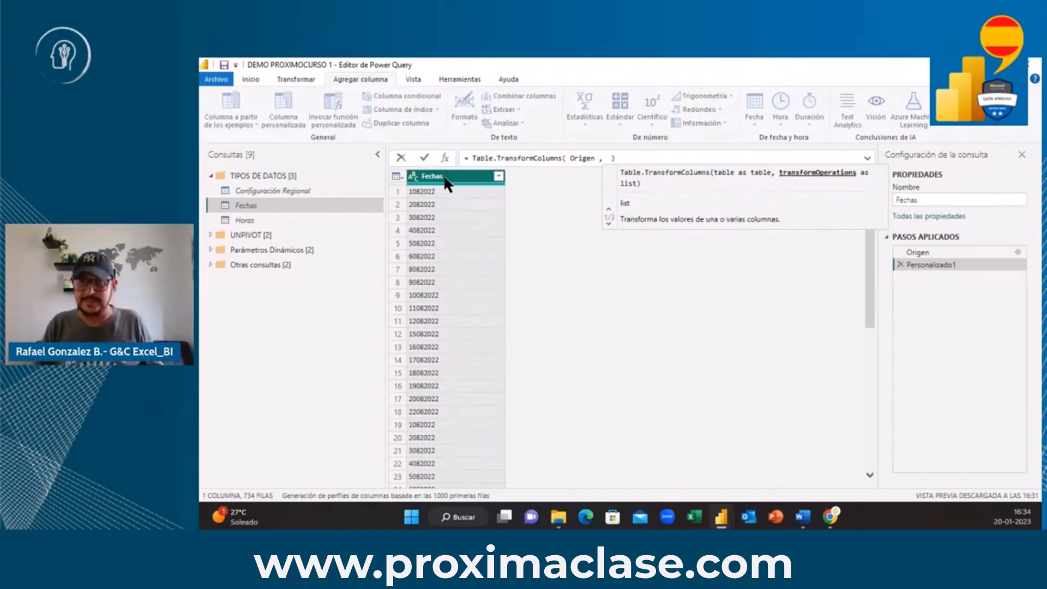
{"action": "type", "text": "\"\""}
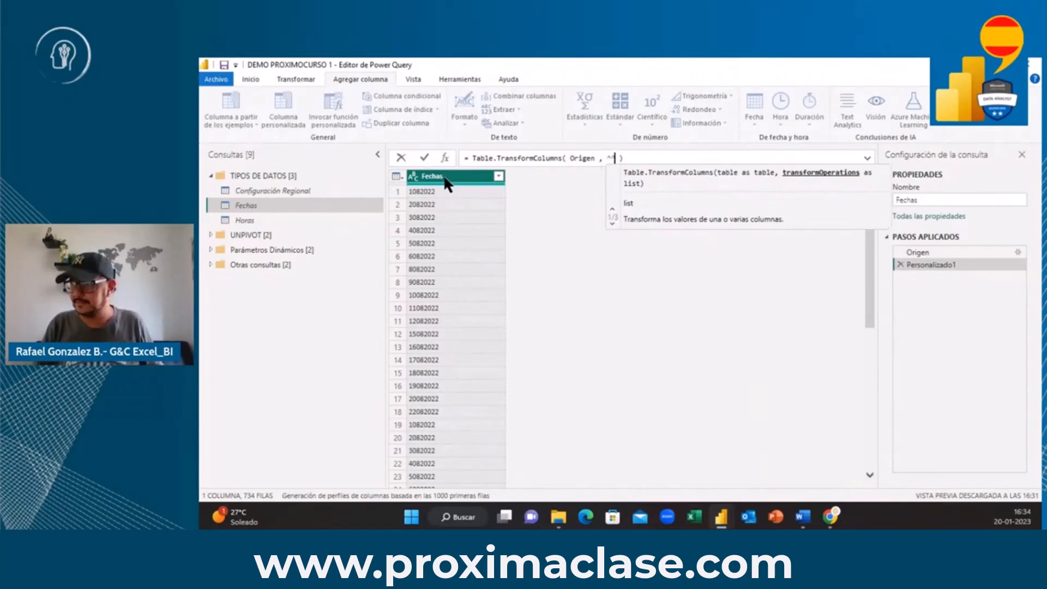
{"action": "key", "text": "BackSpace"}
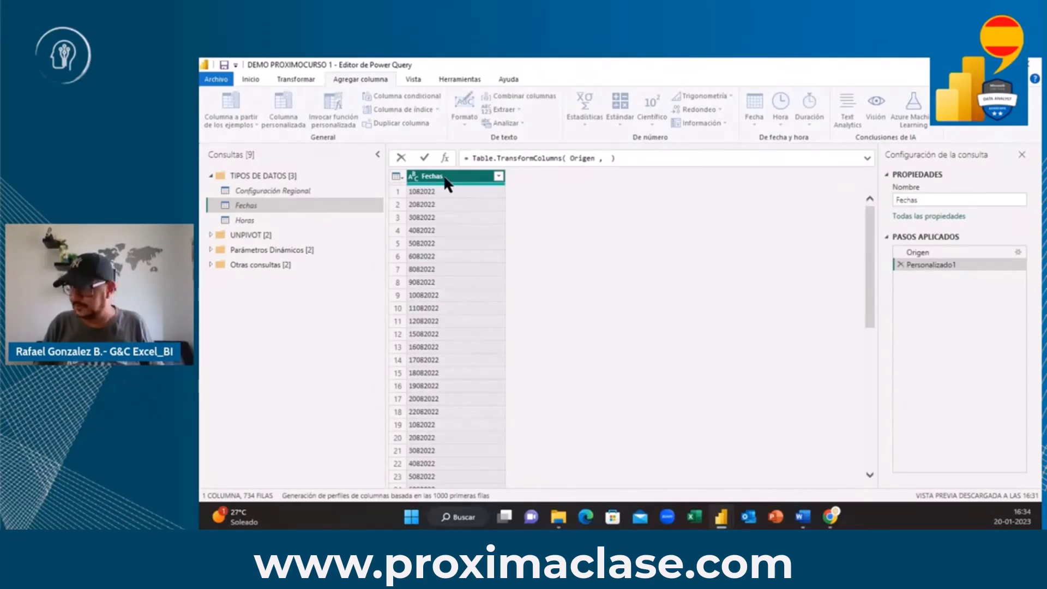
{"action": "key", "text": "BackSpace"}
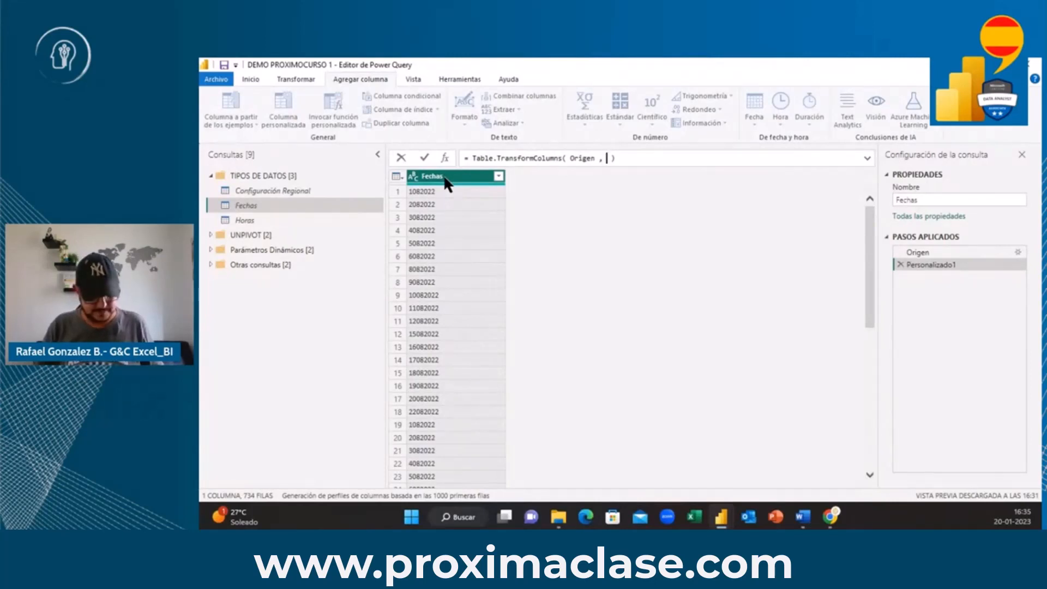
{"action": "type", "text": "{"}
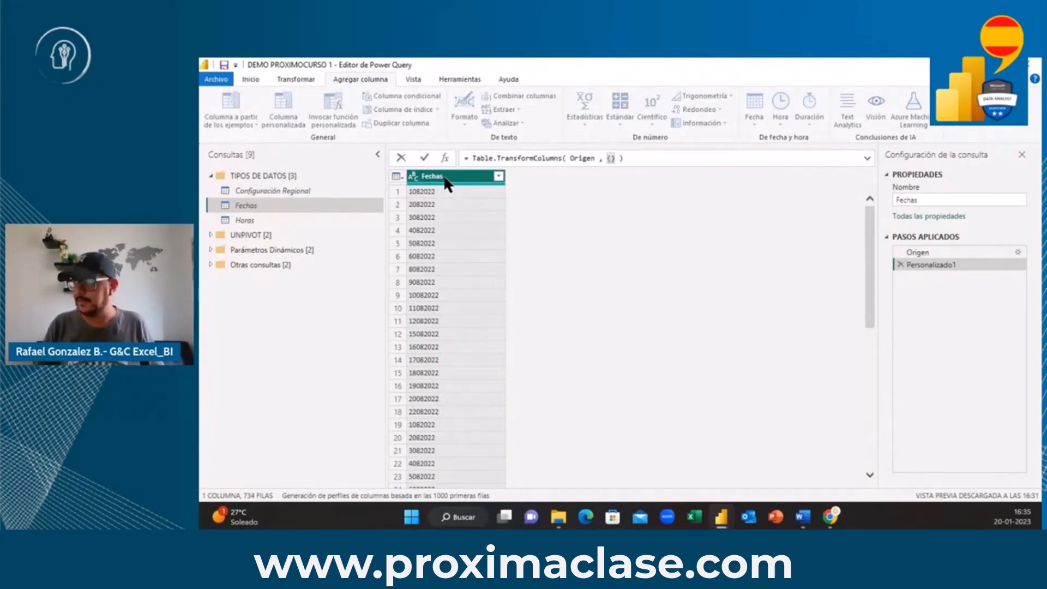
{"action": "type", "text": "{"}
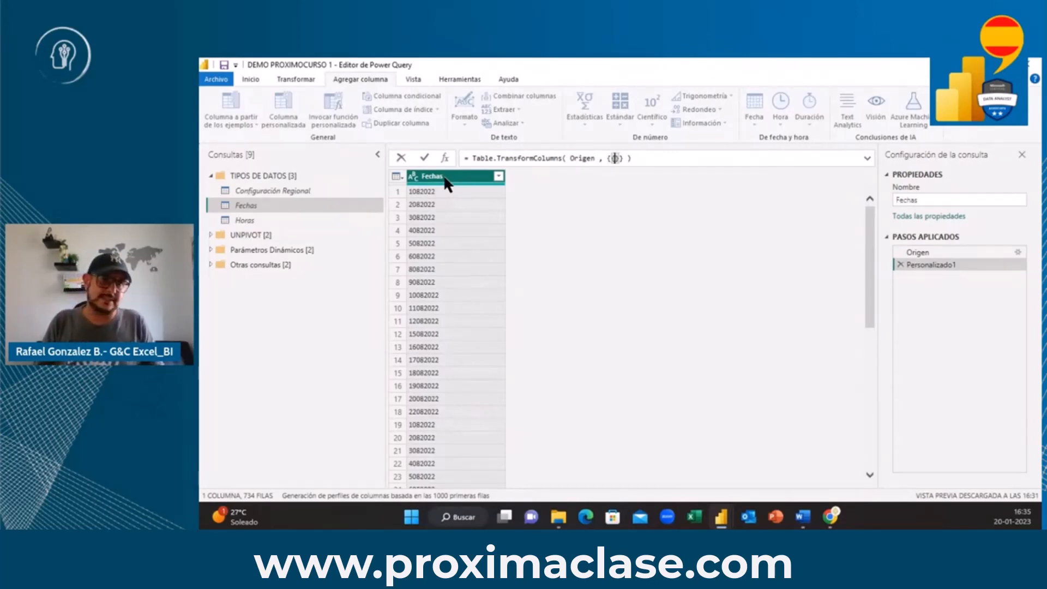
{"action": "type", "text": "{\""}
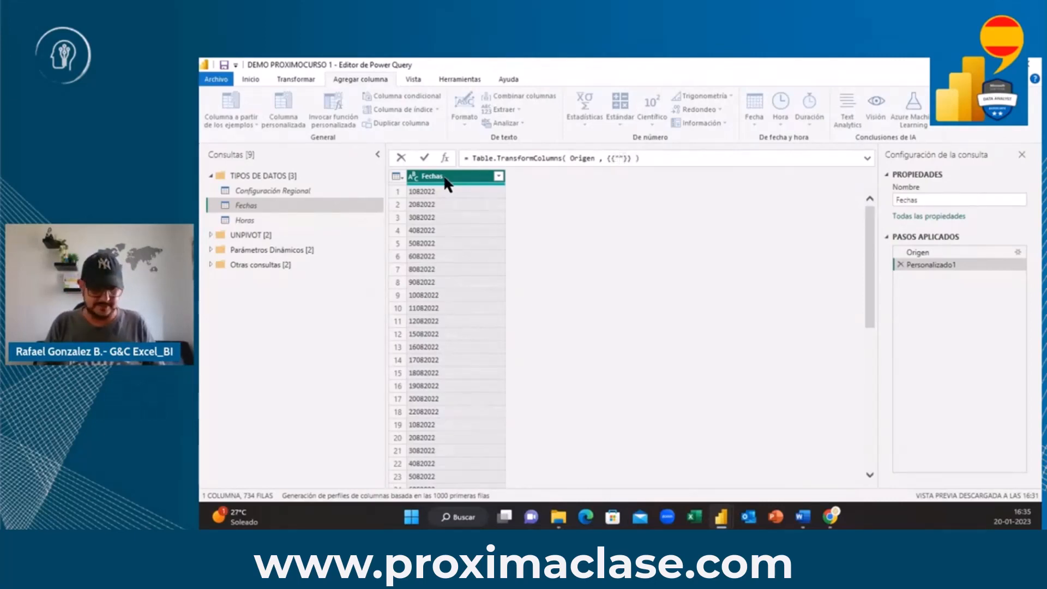
{"action": "type", "text": "Fechas"}
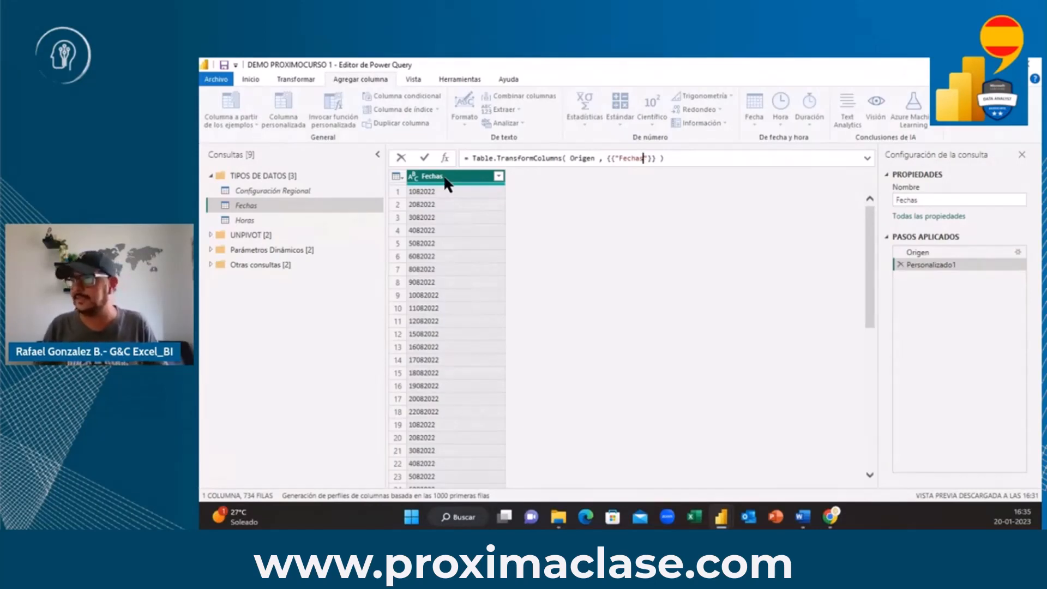
Add a comma and the each keyword after "Fechas" inside the inner list of the Table.TransformColumns formula
{"action": "left_click", "coordinate": [648, 159]}
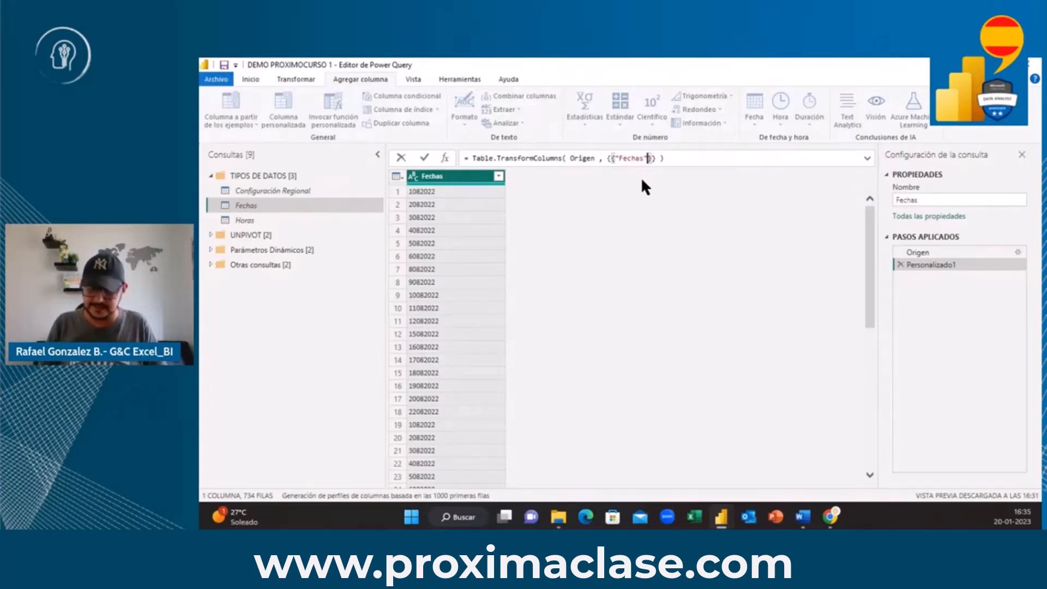
{"action": "type", "text": ","}
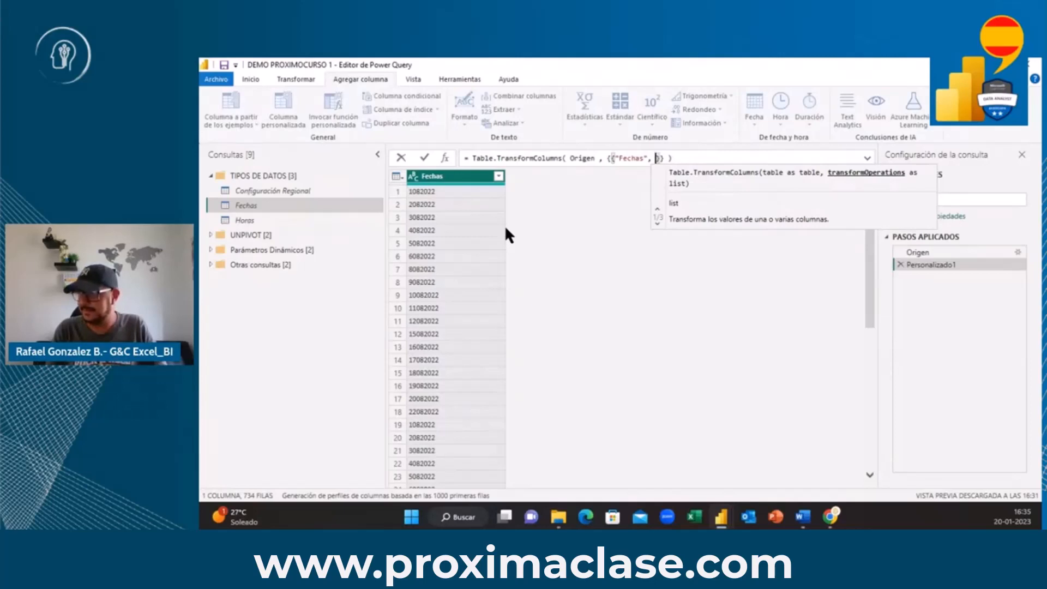
{"action": "type", "text": "eac"}
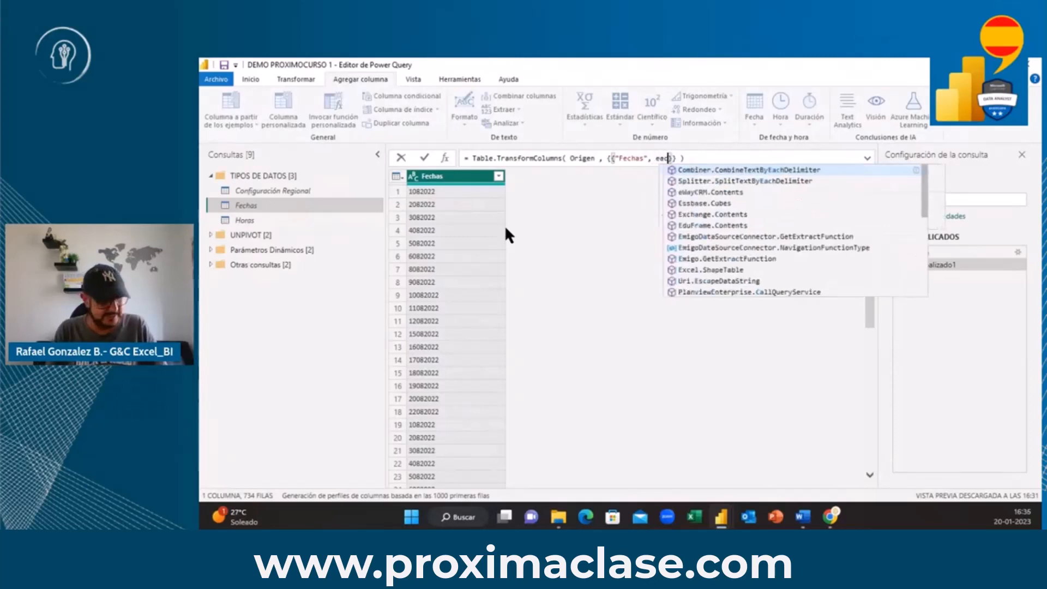
{"action": "type", "text": "h"}
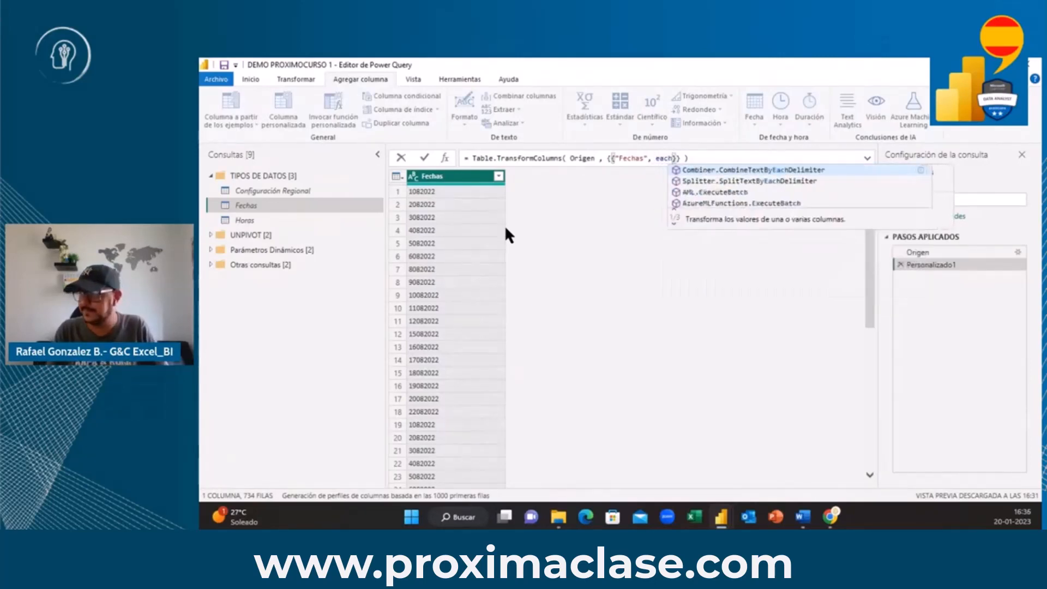
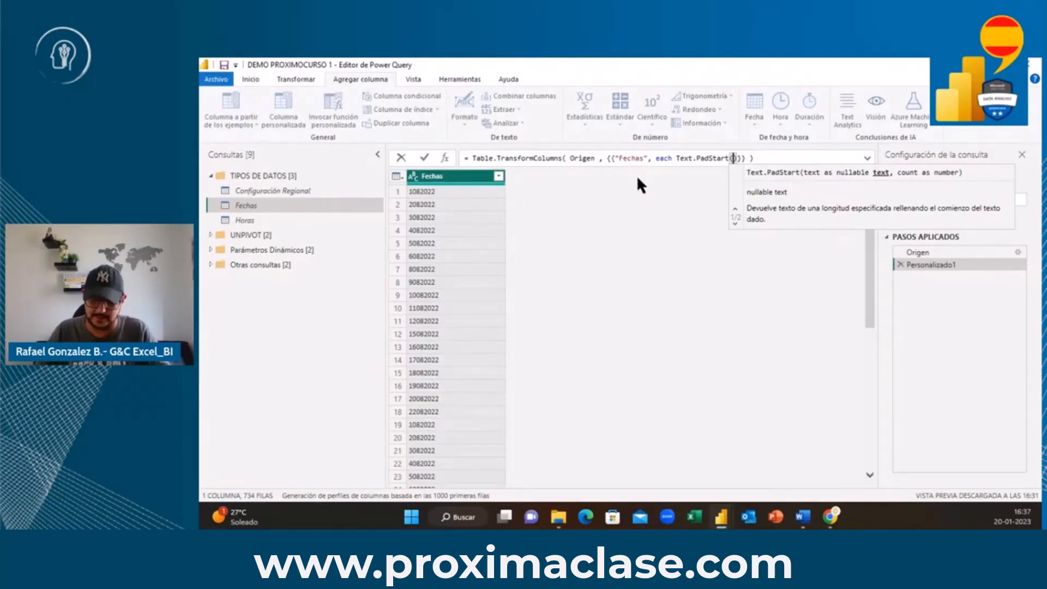
Fill in Text.PadStart with the arguments _, 8 and "0", apply the formula and check the values in the Fechas column
{"action": "type", "text": "_"}
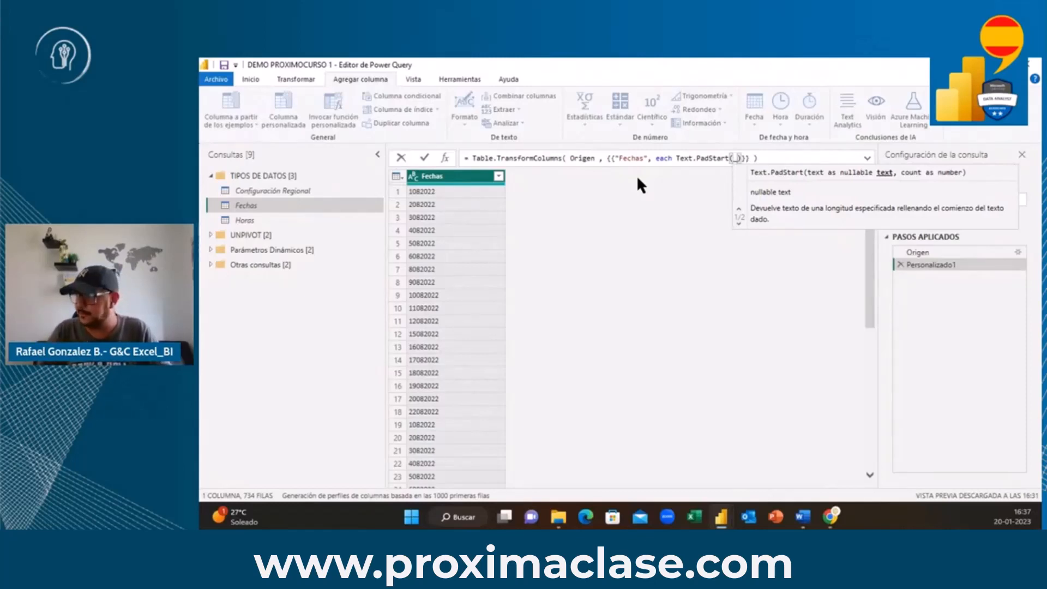
{"action": "type", "text": ","}
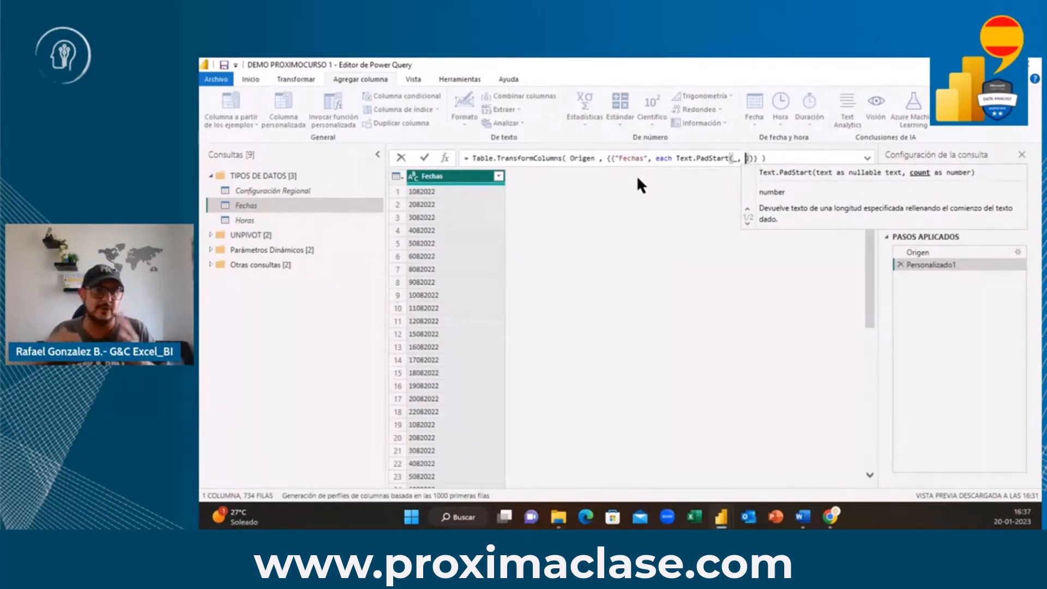
{"action": "type", "text": "8"}
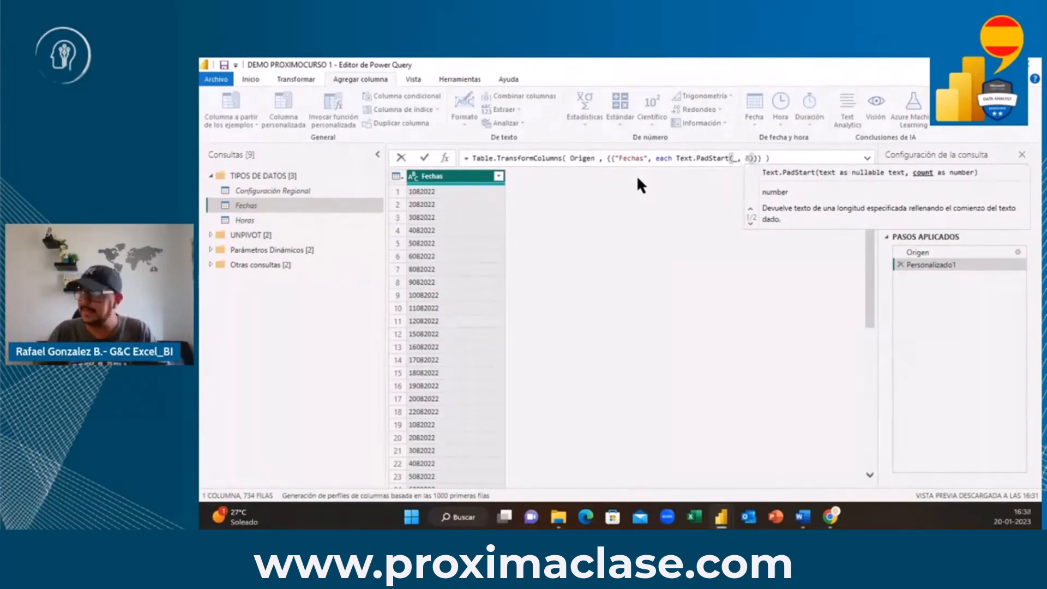
{"action": "type", "text": ","}
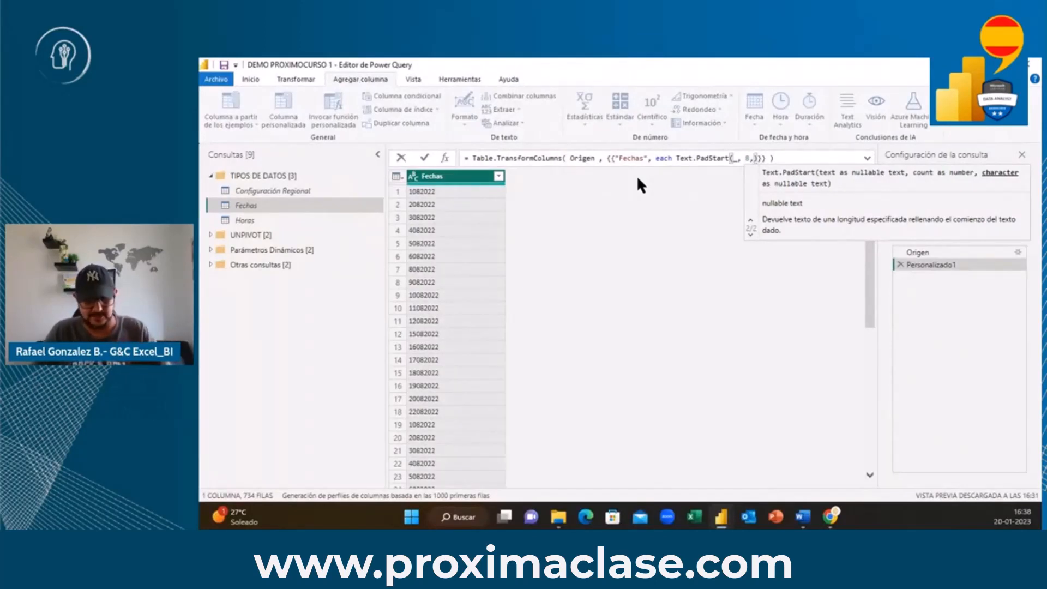
{"action": "type", "text": "\"\""}
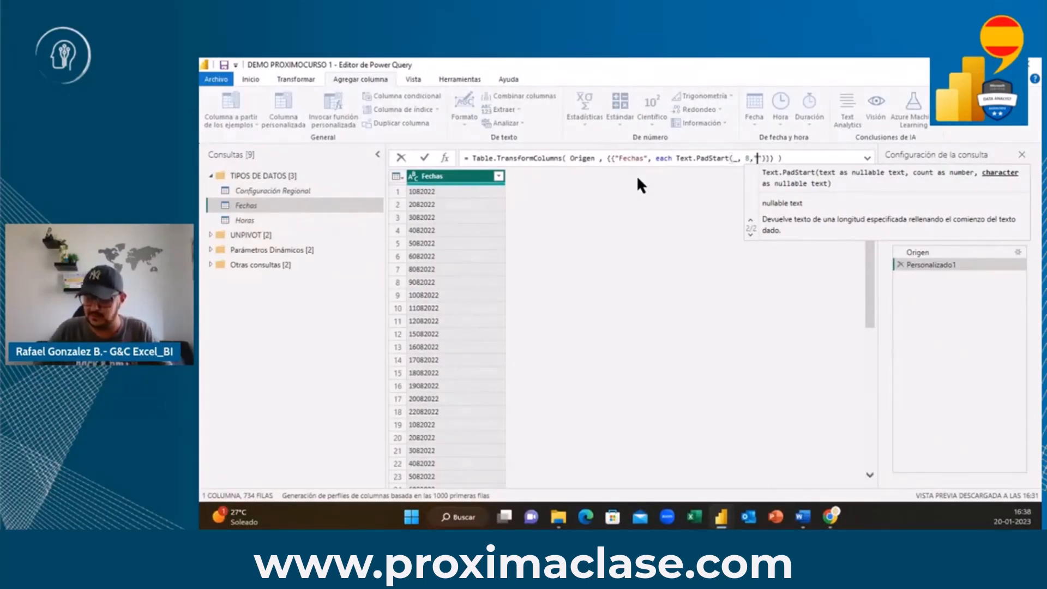
{"action": "type", "text": "0"}
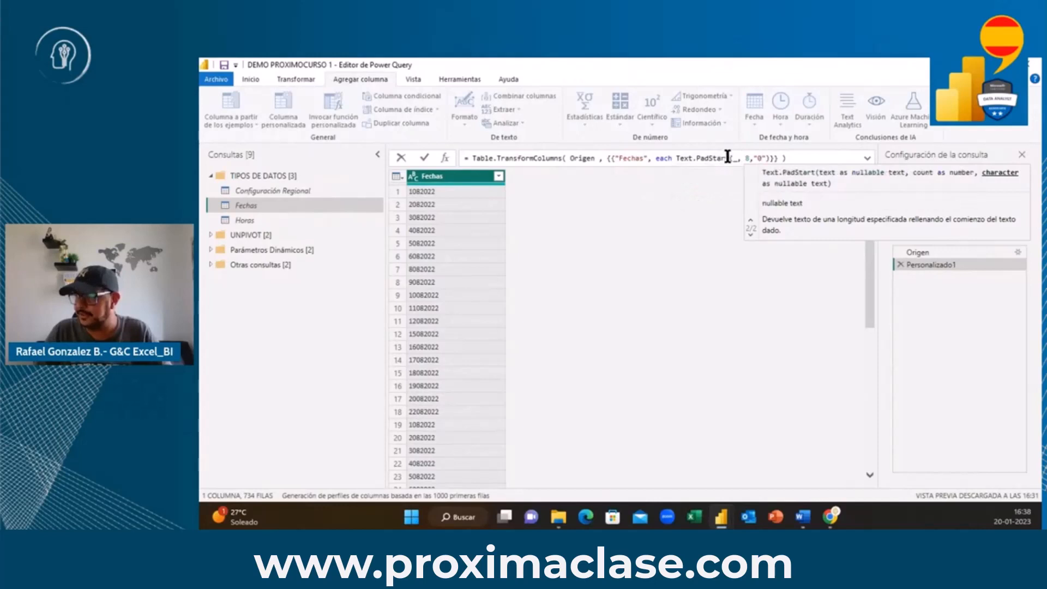
{"action": "left_click", "coordinate": [790, 158]}
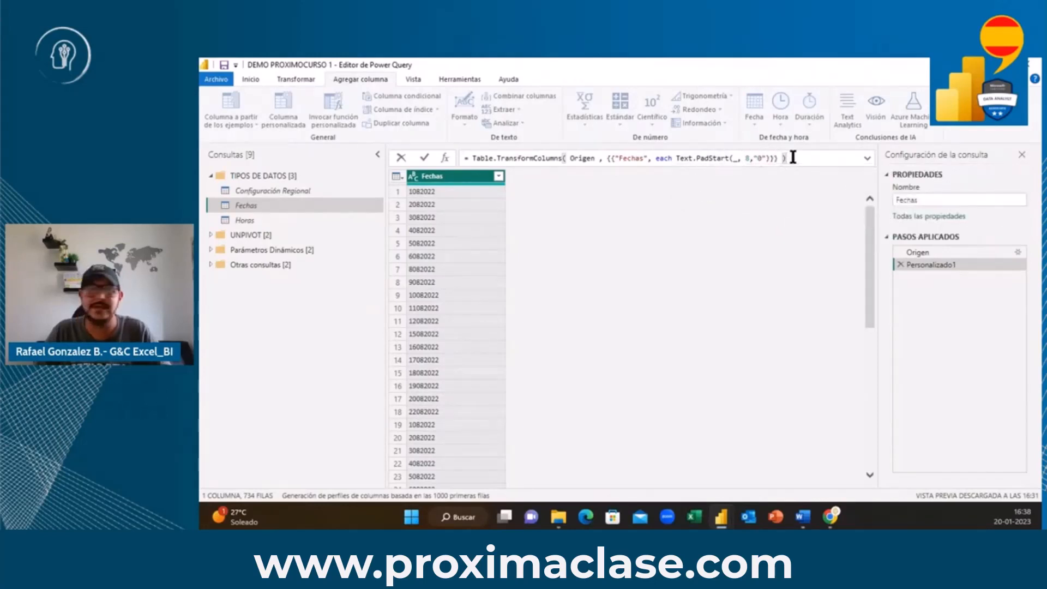
{"action": "left_click", "coordinate": [423, 153]}
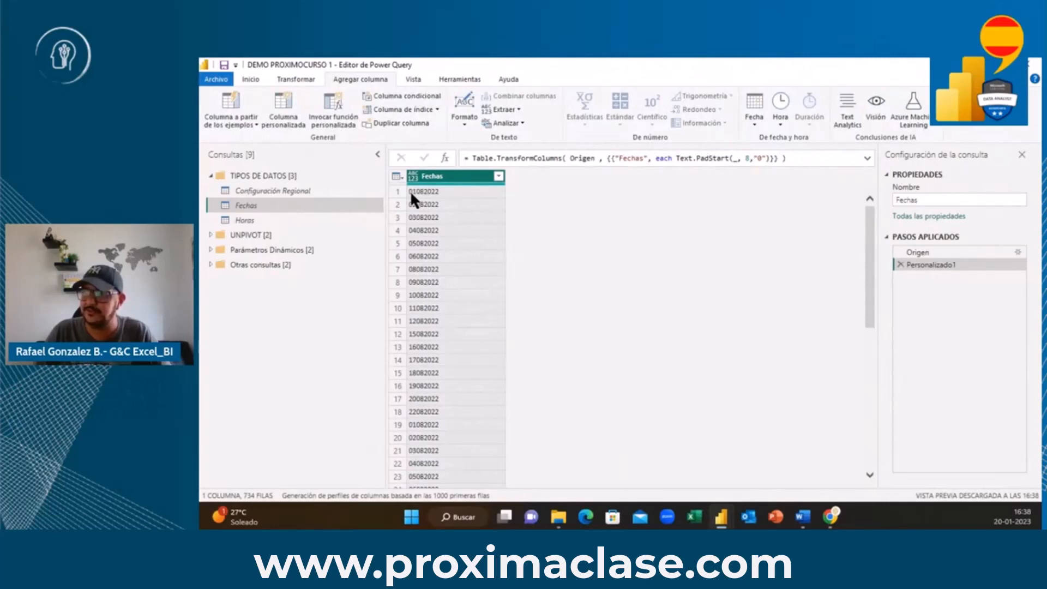
{"action": "scroll", "coordinate": [414, 299], "scroll_direction": "down", "scroll_amount": 4}
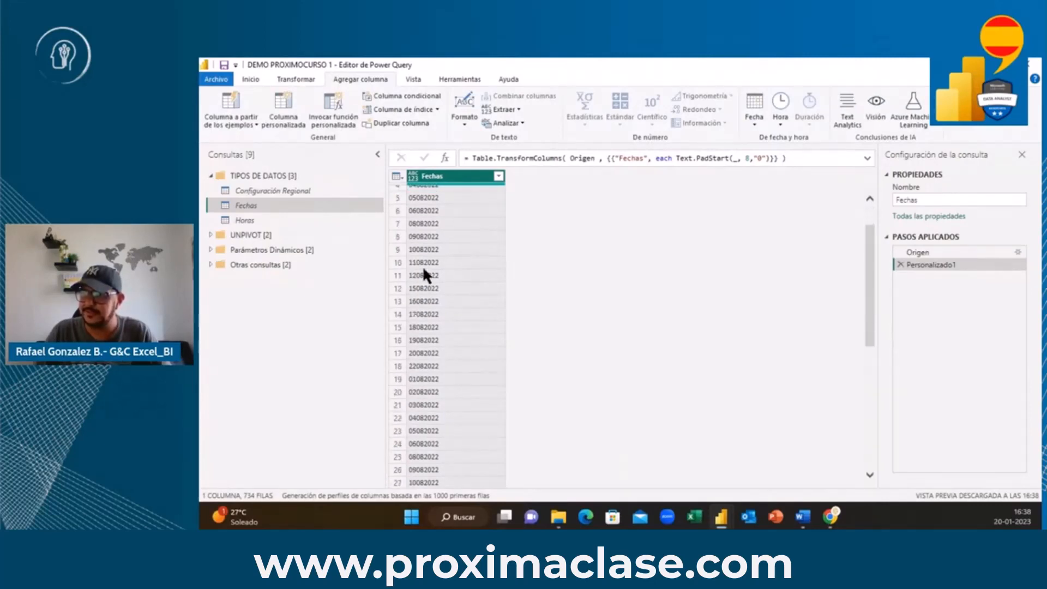
{"action": "scroll", "coordinate": [436, 261], "scroll_direction": "down", "scroll_amount": 8}
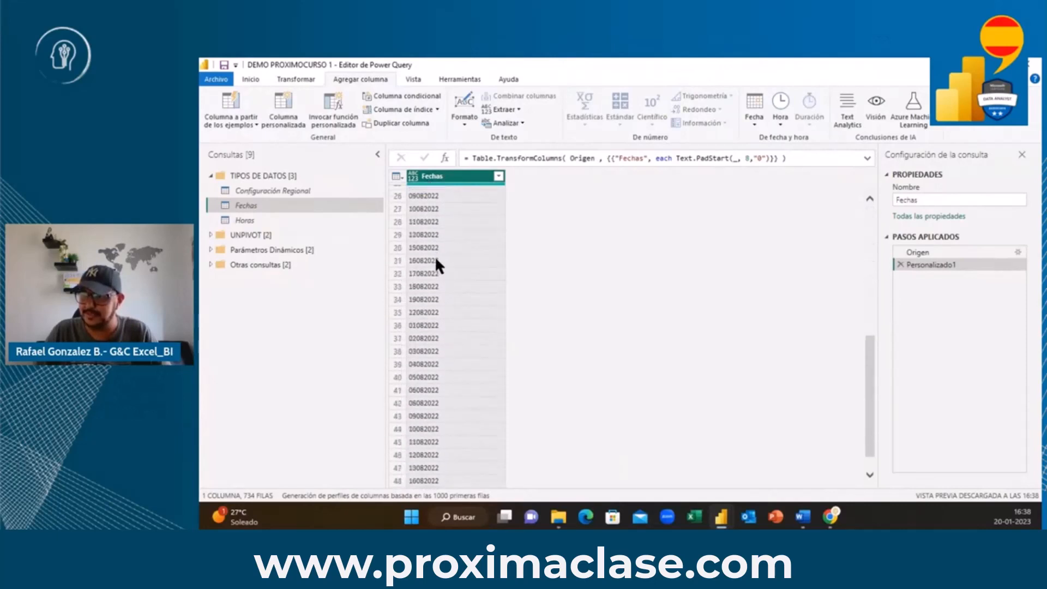
{"action": "scroll", "coordinate": [436, 261], "scroll_direction": "down", "scroll_amount": 12}
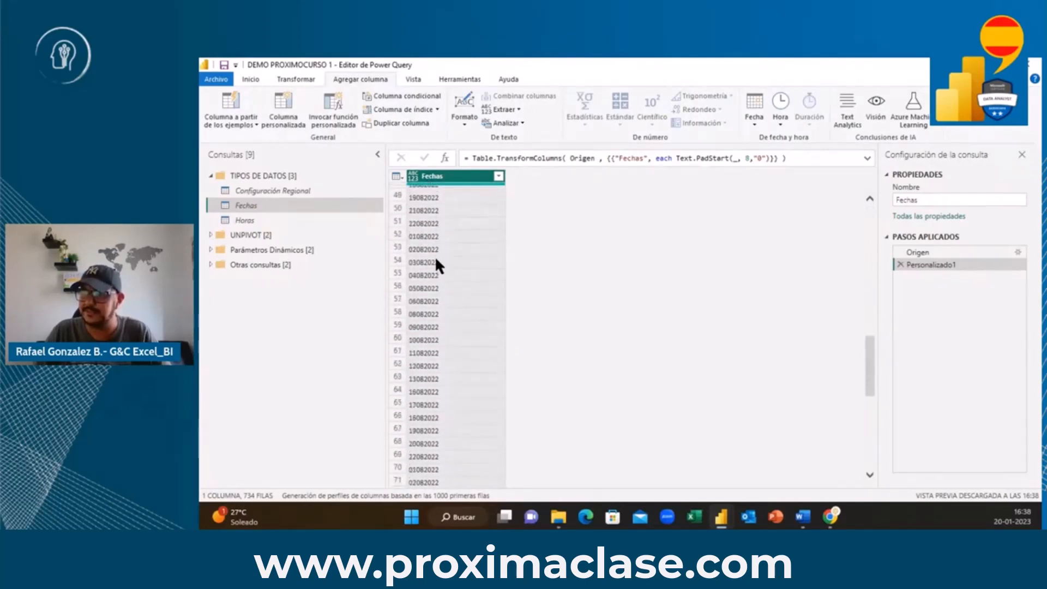
{"action": "scroll", "coordinate": [435, 260], "scroll_direction": "down", "scroll_amount": 3}
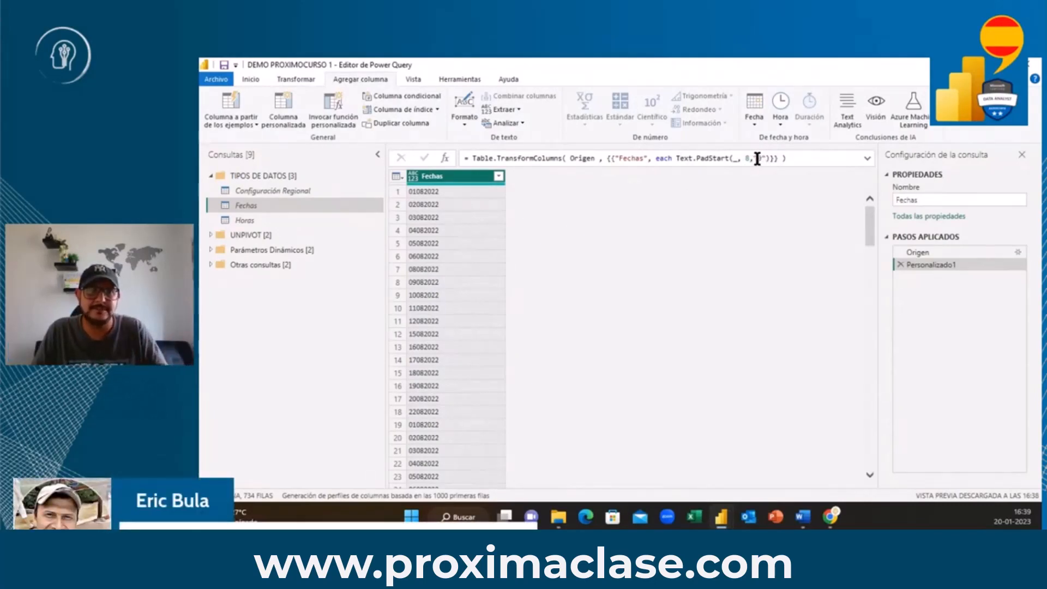
Insert the Text.Insert function with an opening parenthesis between each and Text.PadStart in the formula
{"action": "left_click", "coordinate": [675, 156]}
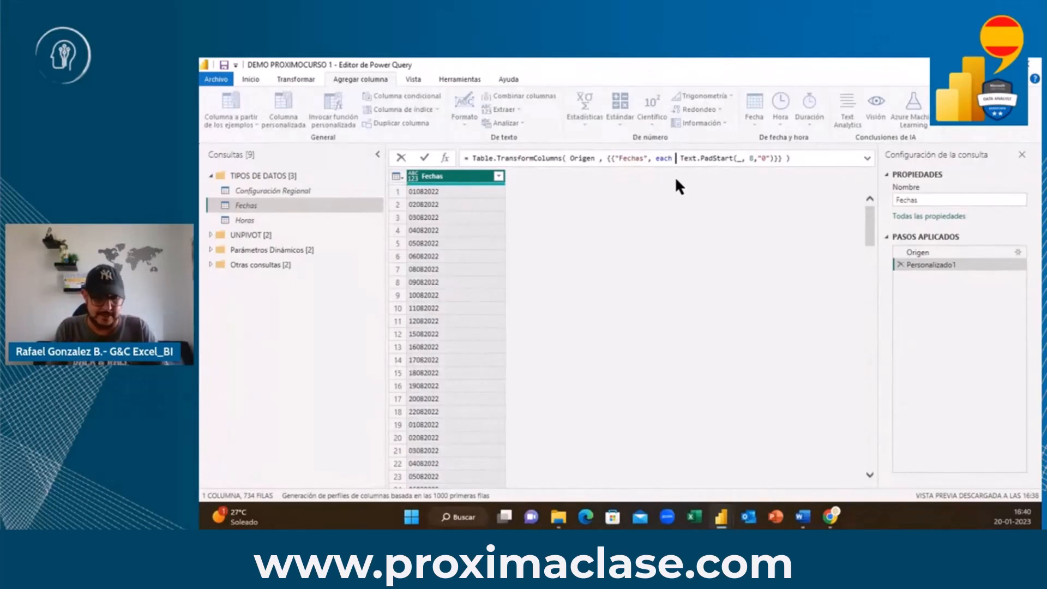
{"action": "type", "text": "textins"}
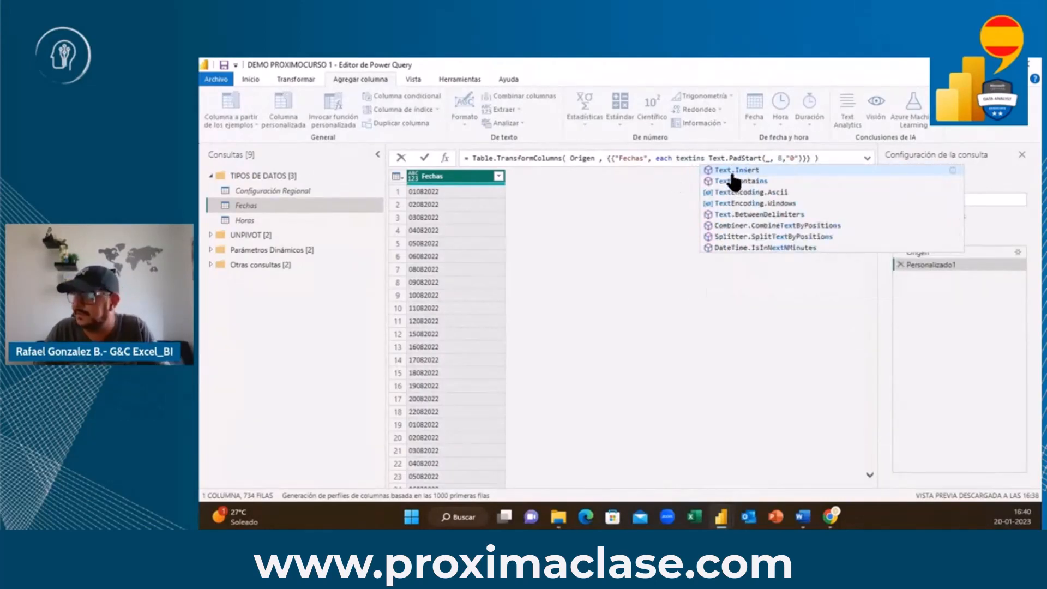
{"action": "left_click", "coordinate": [738, 170]}
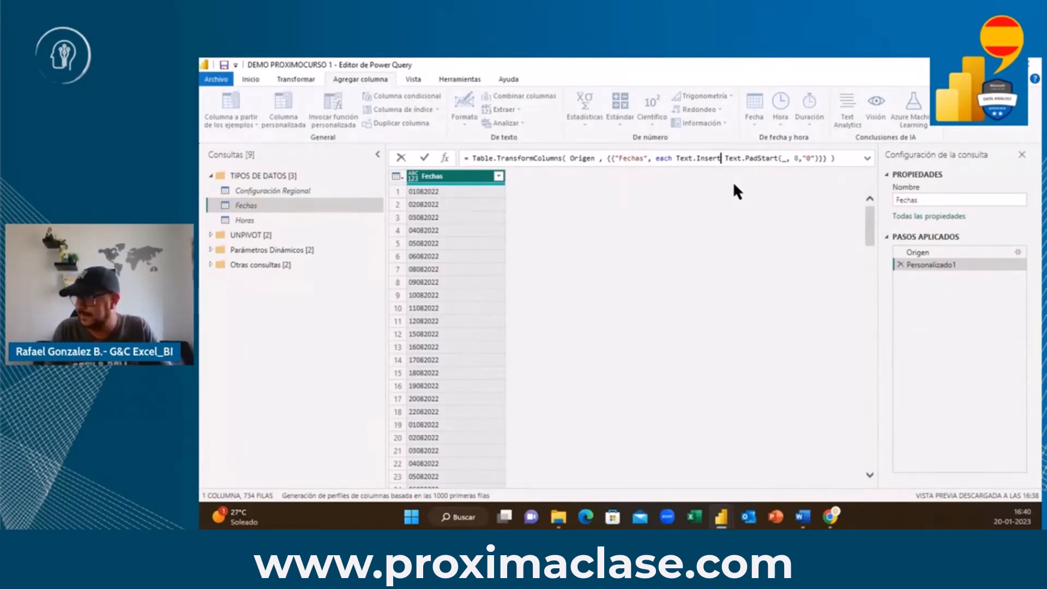
{"action": "type", "text": "("}
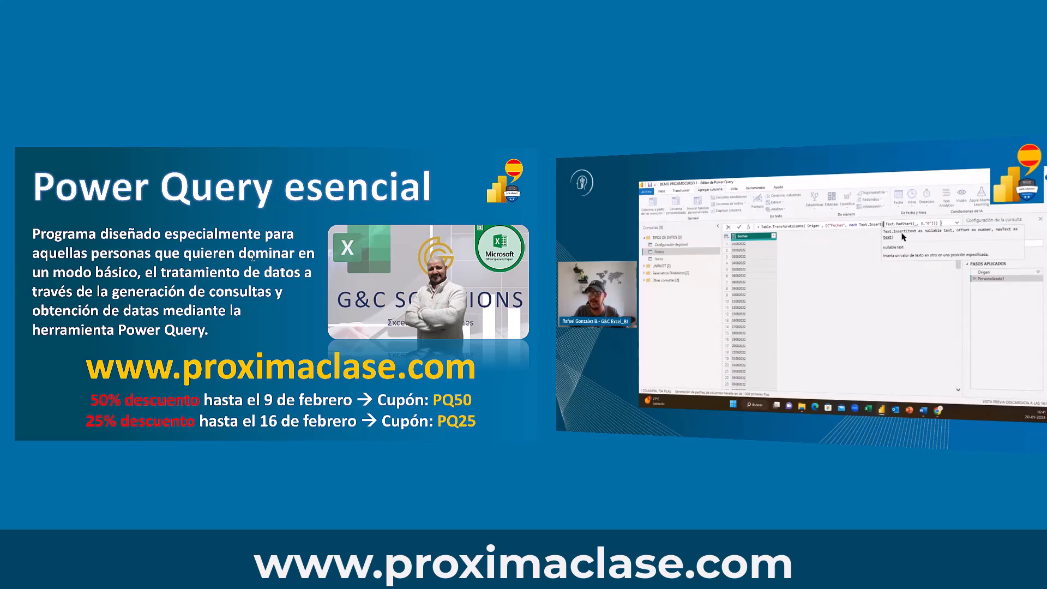
After the Text.PadStart call, add offset 2 and new text "-" as Text.Insert arguments, then apply and expand the full formula
{"action": "left_click", "coordinate": [934, 223]}
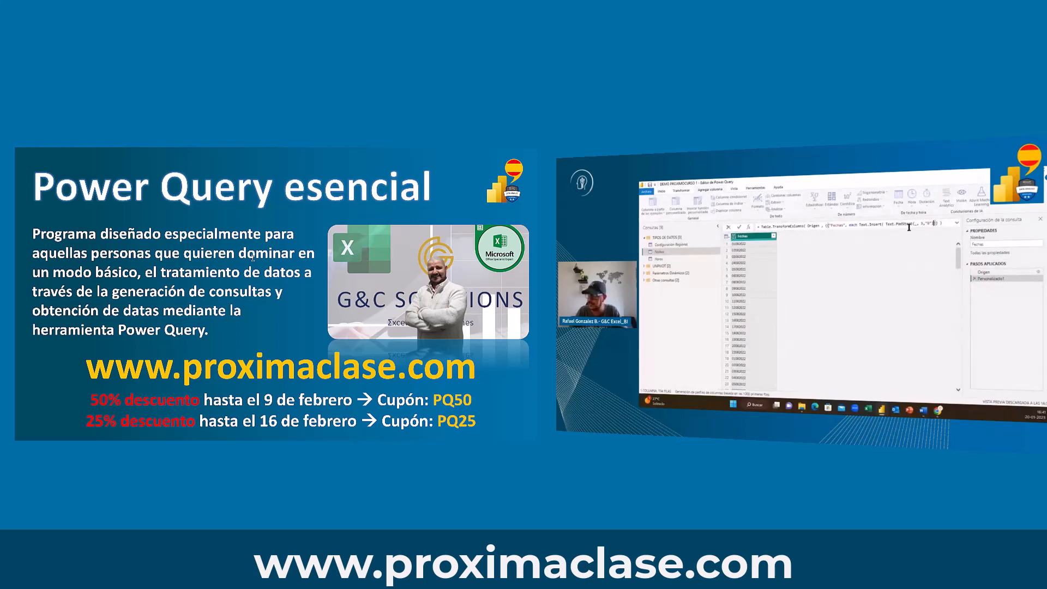
{"action": "type", "text": ","}
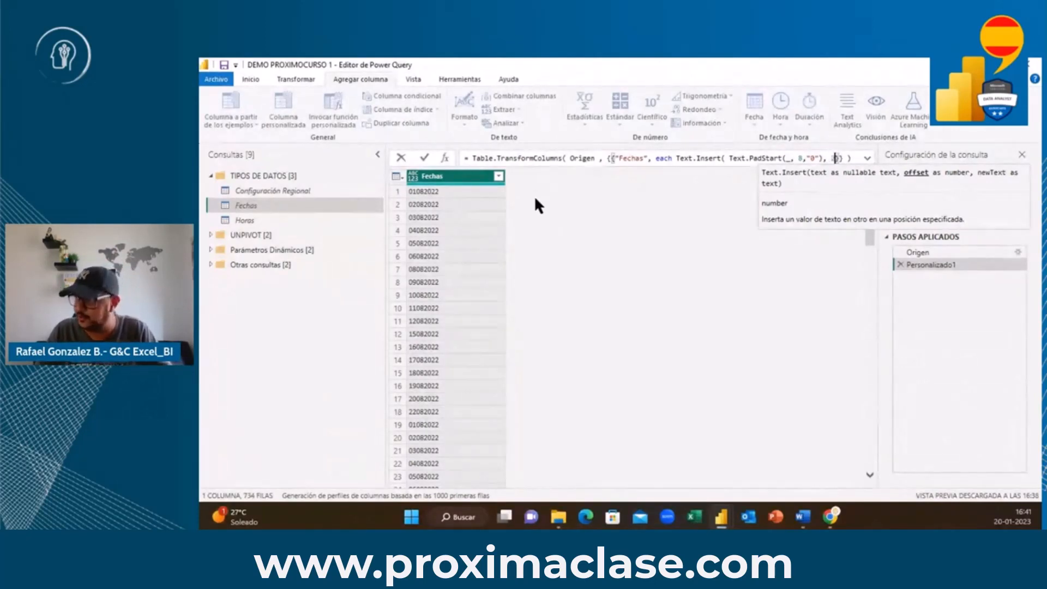
{"action": "type", "text": "2"}
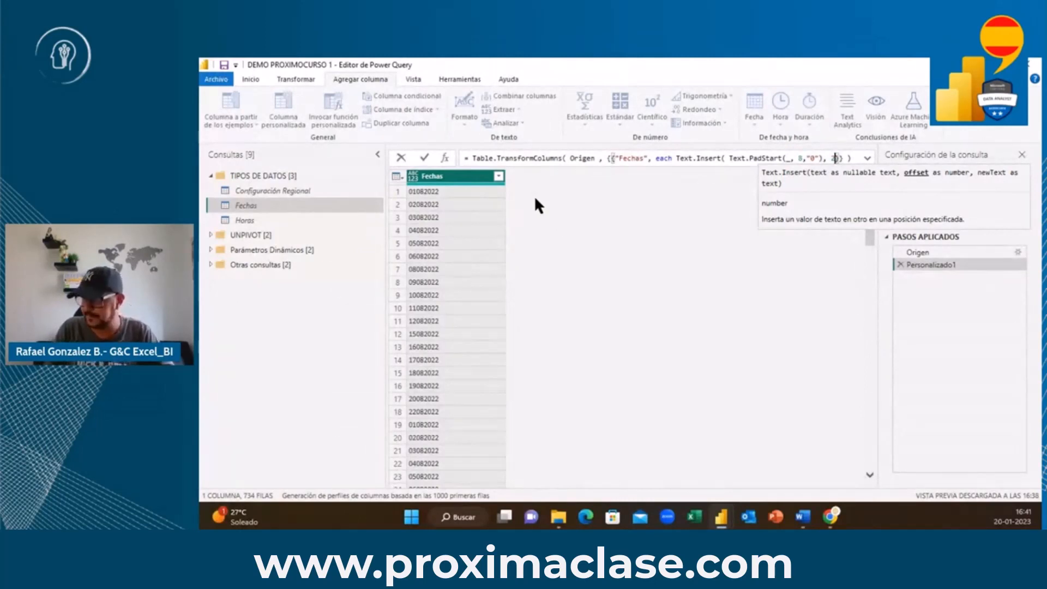
{"action": "type", "text": ", "}
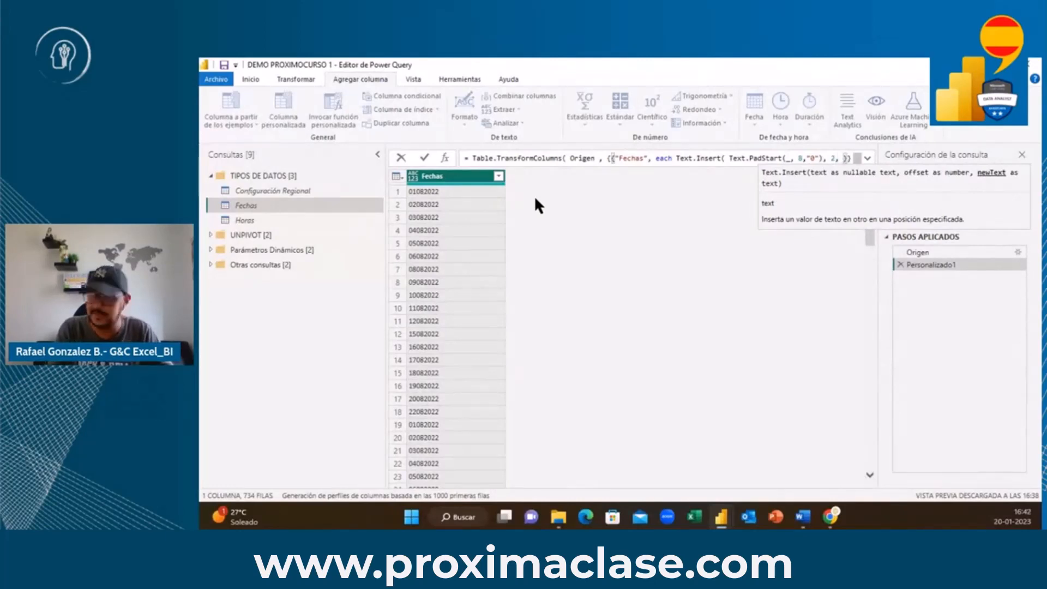
{"action": "type", "text": "\"-"}
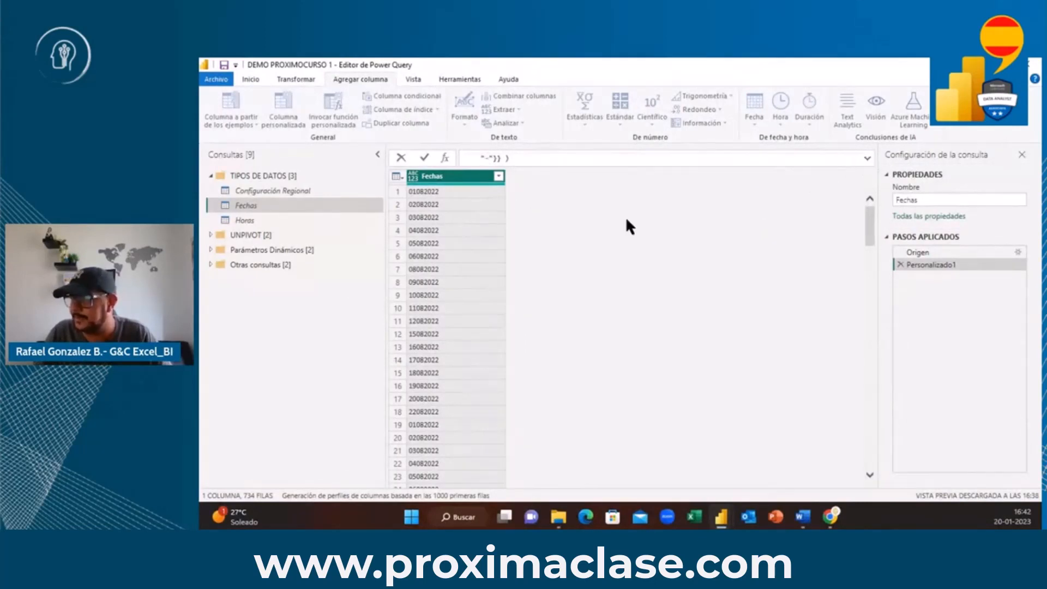
{"action": "left_click", "coordinate": [867, 158]}
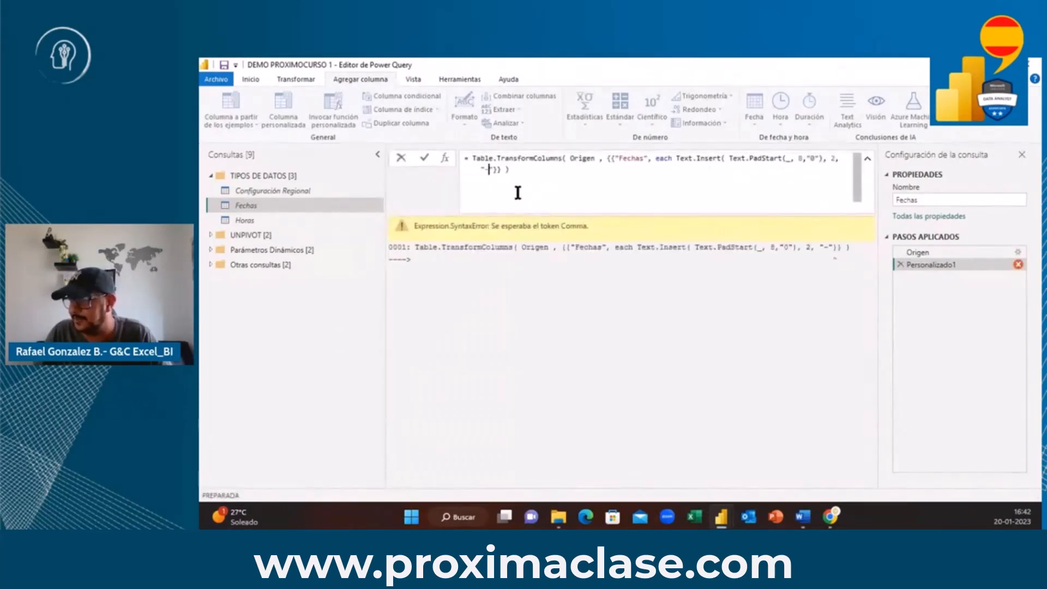
Add the missing closing parenthesis after "-" to complete the Text.Insert call and apply the formula
{"action": "key", "text": "Right"}
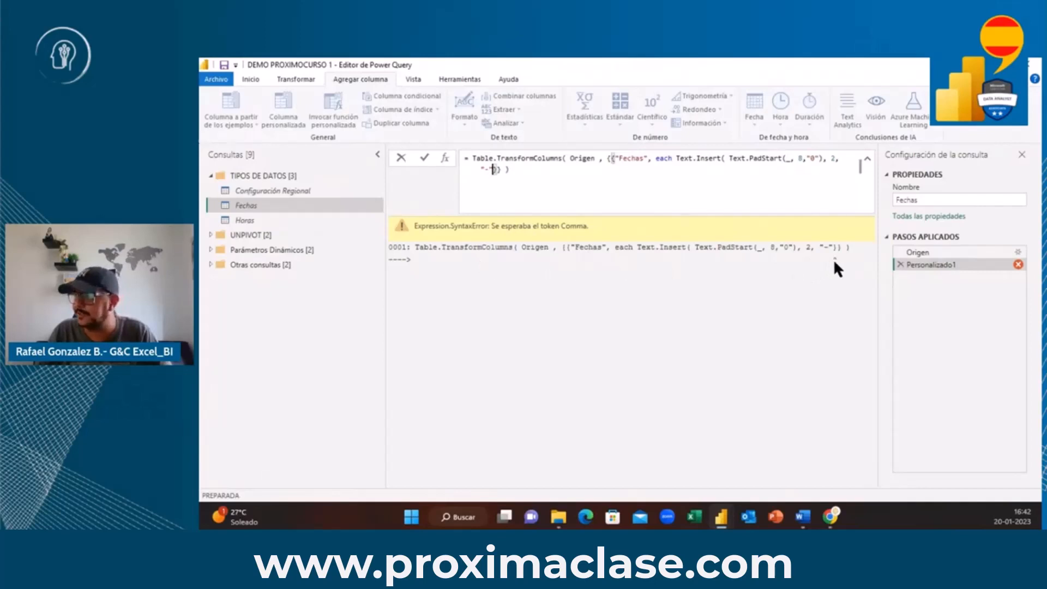
{"action": "key", "text": "ctrl+2"}
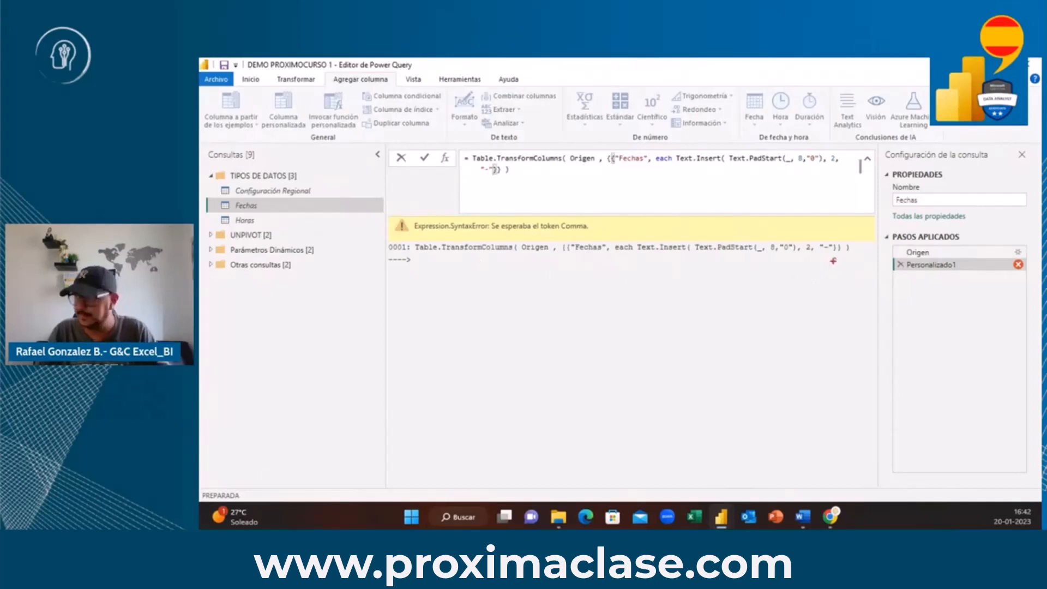
{"action": "left_click_drag", "start_coordinate": [826, 264], "coordinate": [841, 264]}
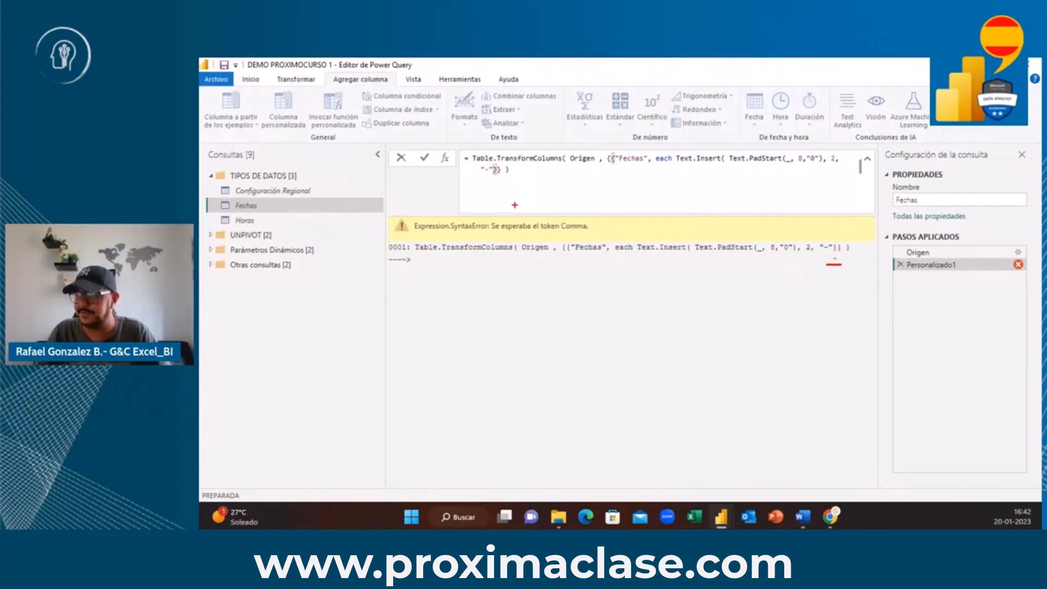
{"action": "key", "text": "Escape"}
{"action": "left_click", "coordinate": [494, 172]}
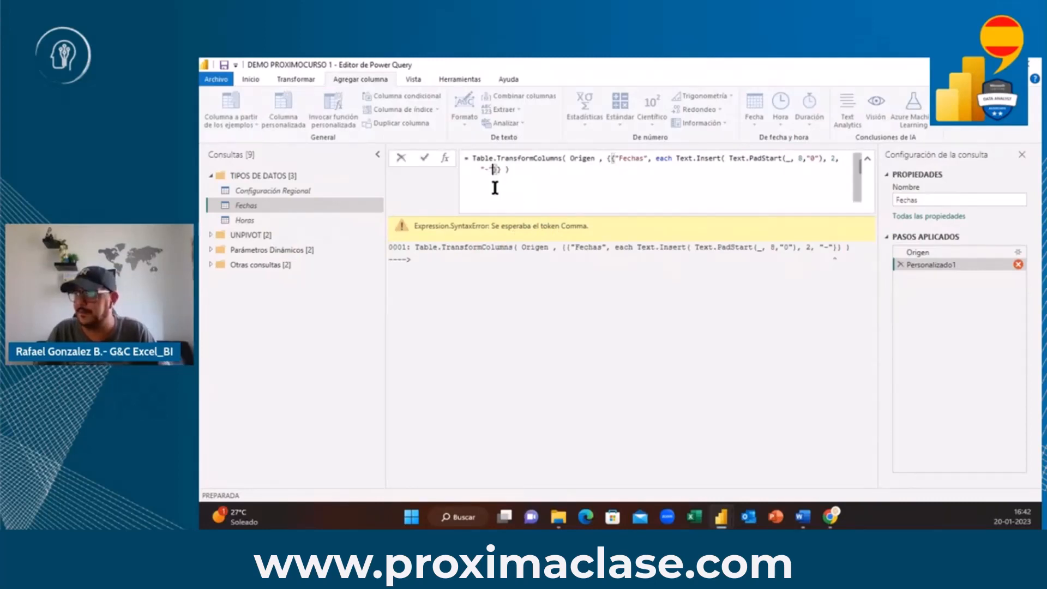
{"action": "type", "text": ")"}
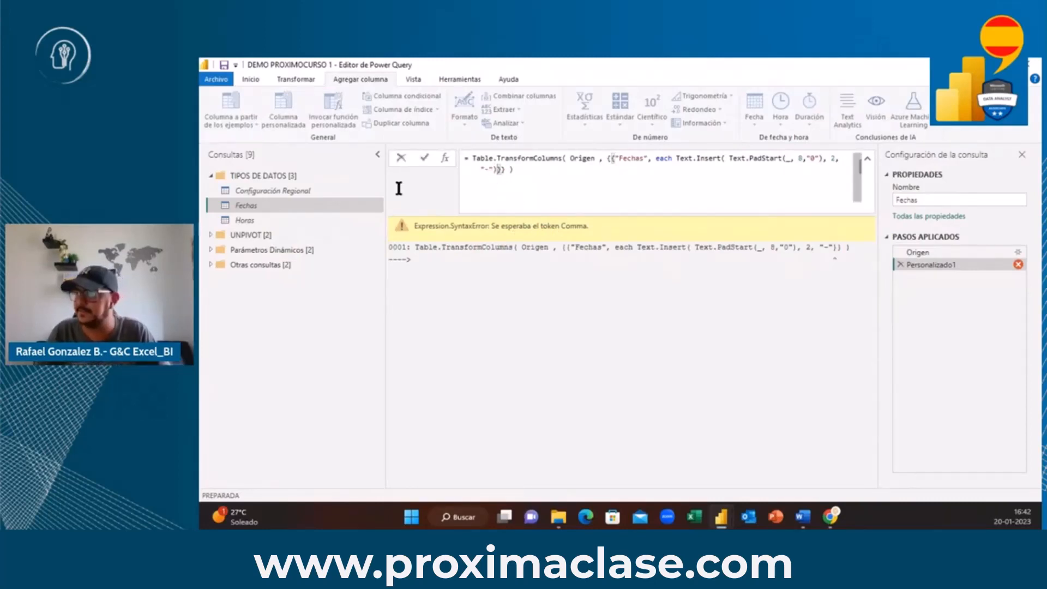
{"action": "left_click", "coordinate": [422, 156]}
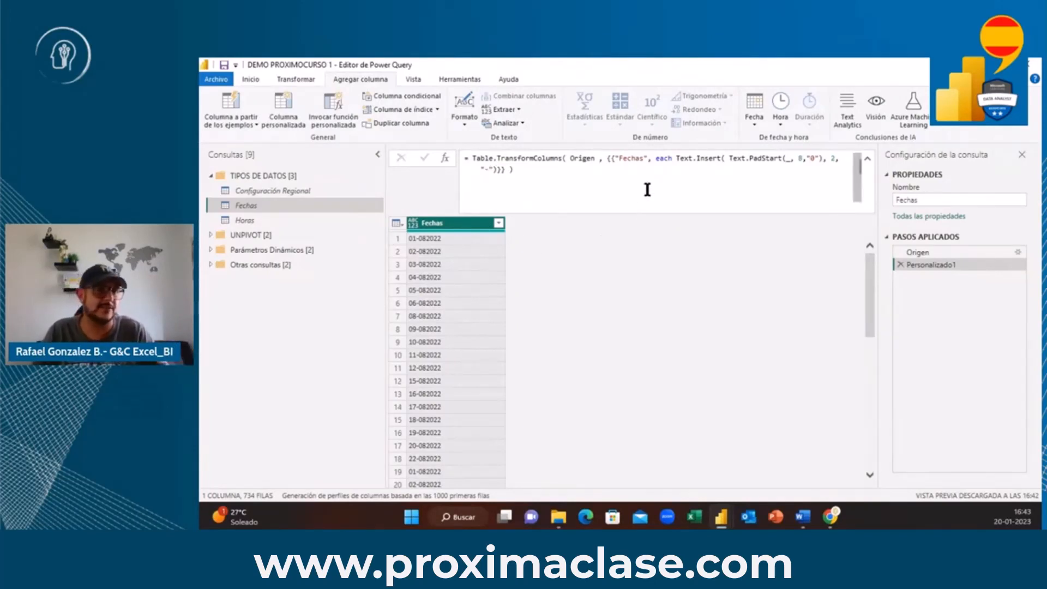
Break the formula before each so the Text.Insert expression sits on a second line, and reduce that line's indentation
{"action": "left_click_drag", "start_coordinate": [673, 158], "coordinate": [678, 171]}
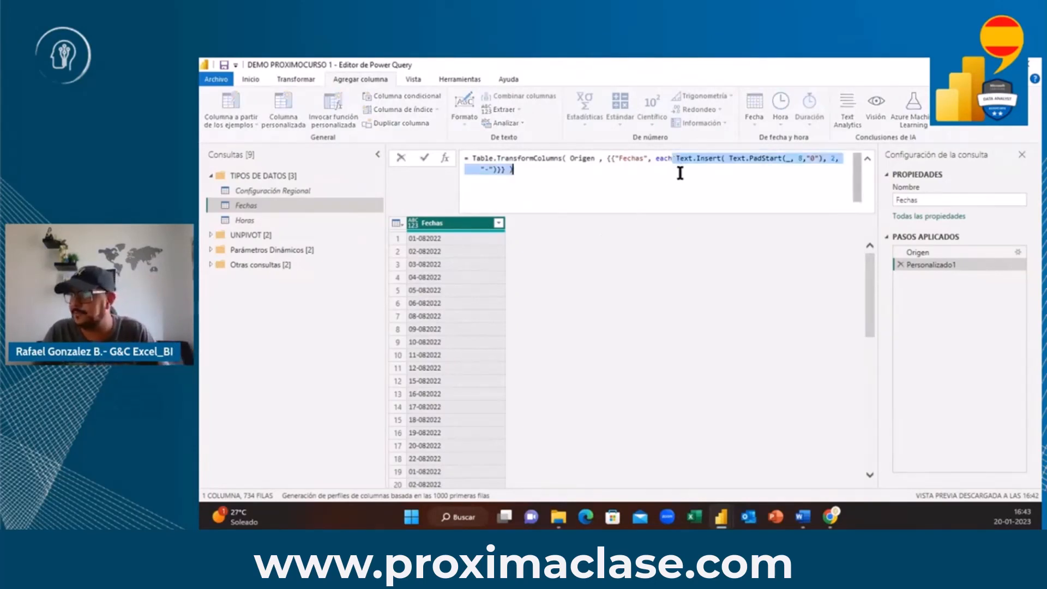
{"action": "left_click", "coordinate": [676, 158]}
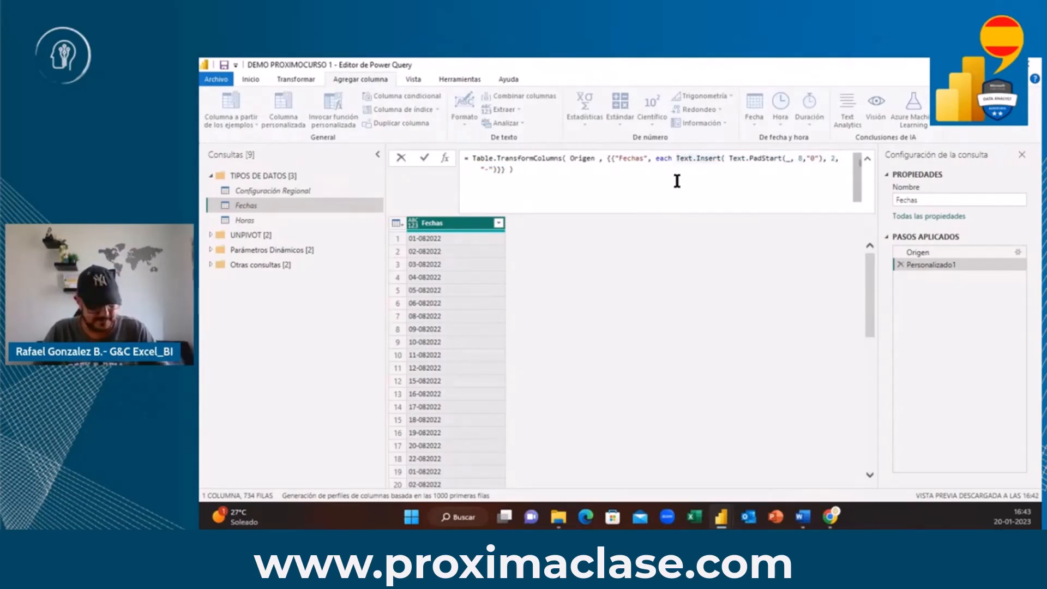
{"action": "double_click", "coordinate": [658, 159]}
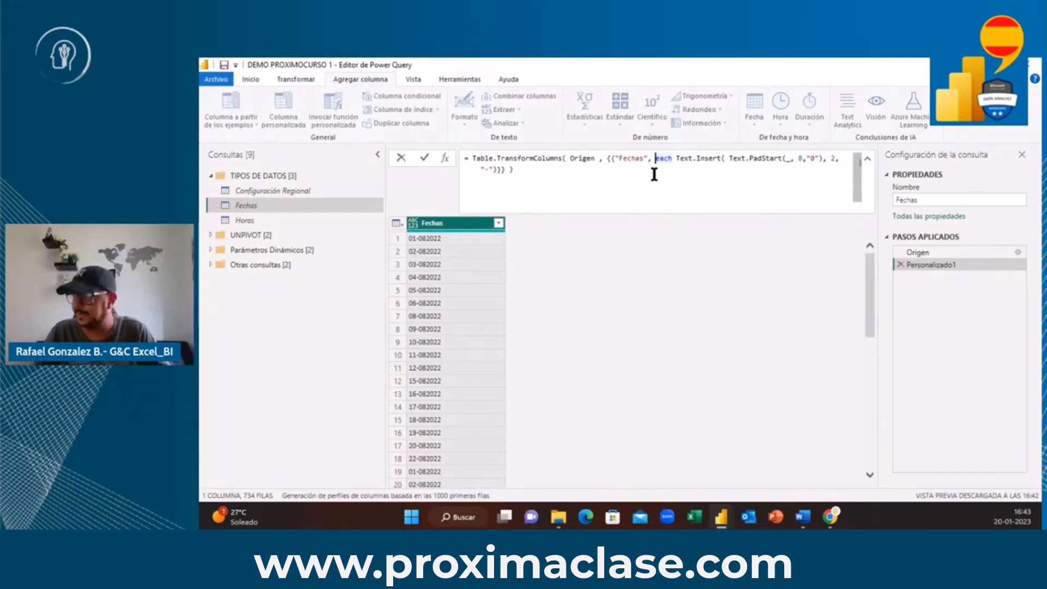
{"action": "key", "text": "shift+Return"}
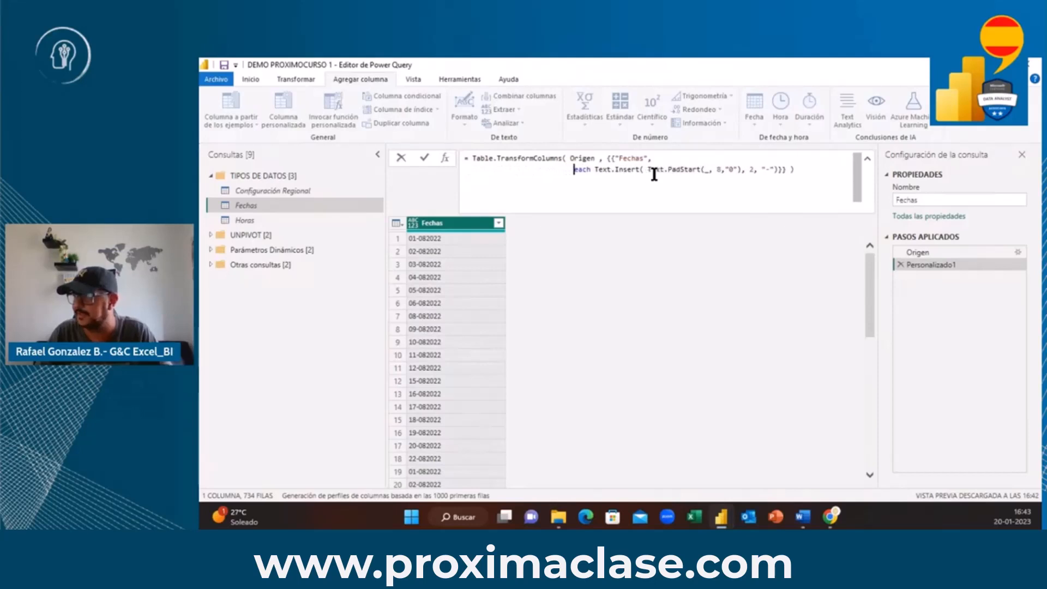
{"action": "key", "text": "BackSpace"}
{"action": "key", "text": "BackSpace"}
{"action": "key", "text": "BackSpace"}
{"action": "key", "text": "BackSpace"}
{"action": "key", "text": "BackSpace"}
{"action": "key", "text": "BackSpace"}
{"action": "key", "text": "BackSpace"}
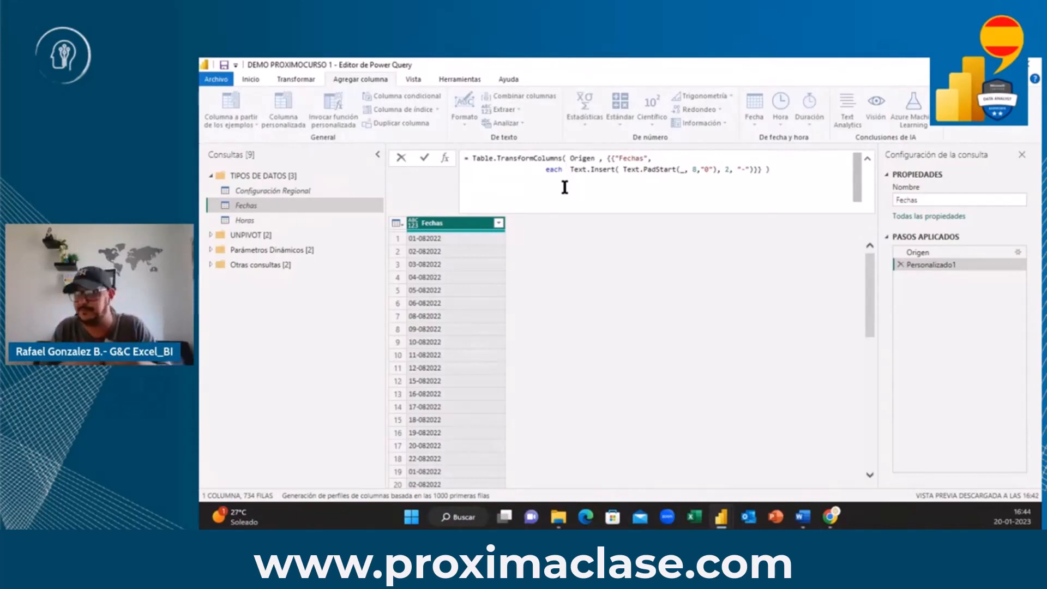
Wrap the existing Text.Insert call in another Text.Insert by adding the function and only its opening parenthesis after each
{"action": "type", "text": "textin"}
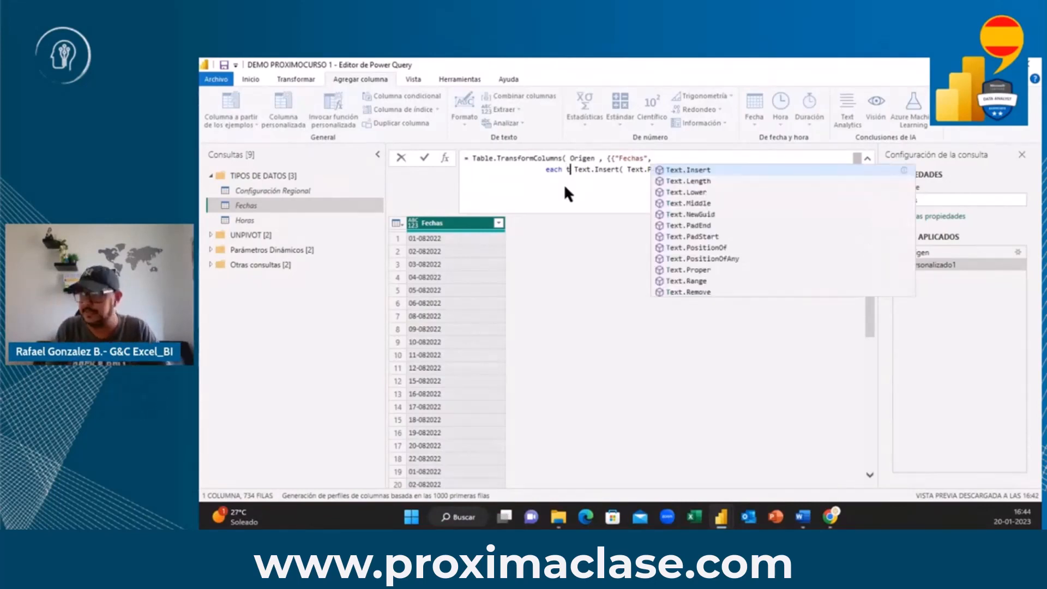
{"action": "type", "text": "se"}
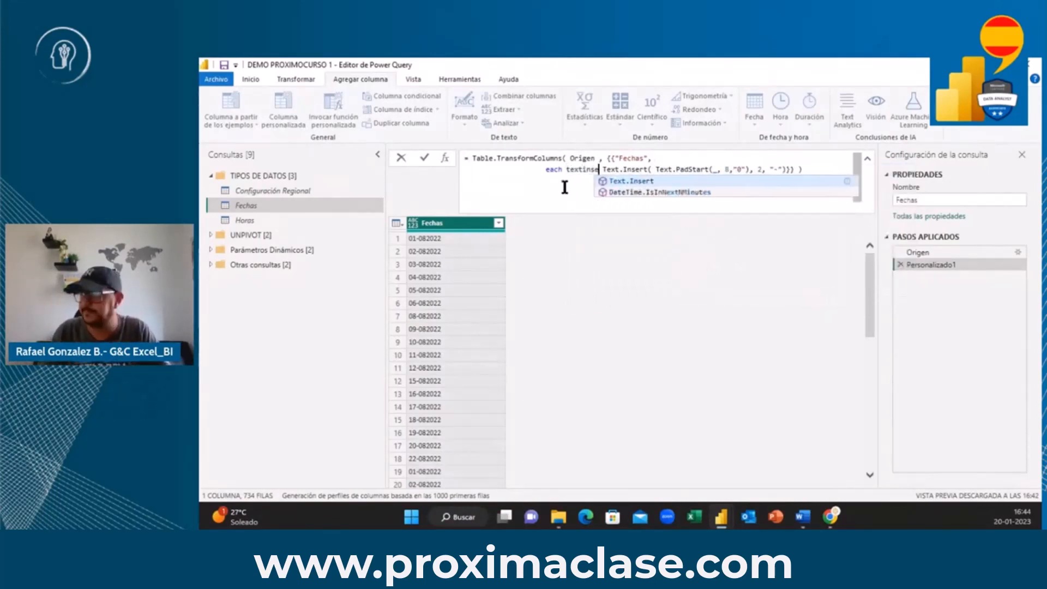
{"action": "left_click", "coordinate": [652, 184]}
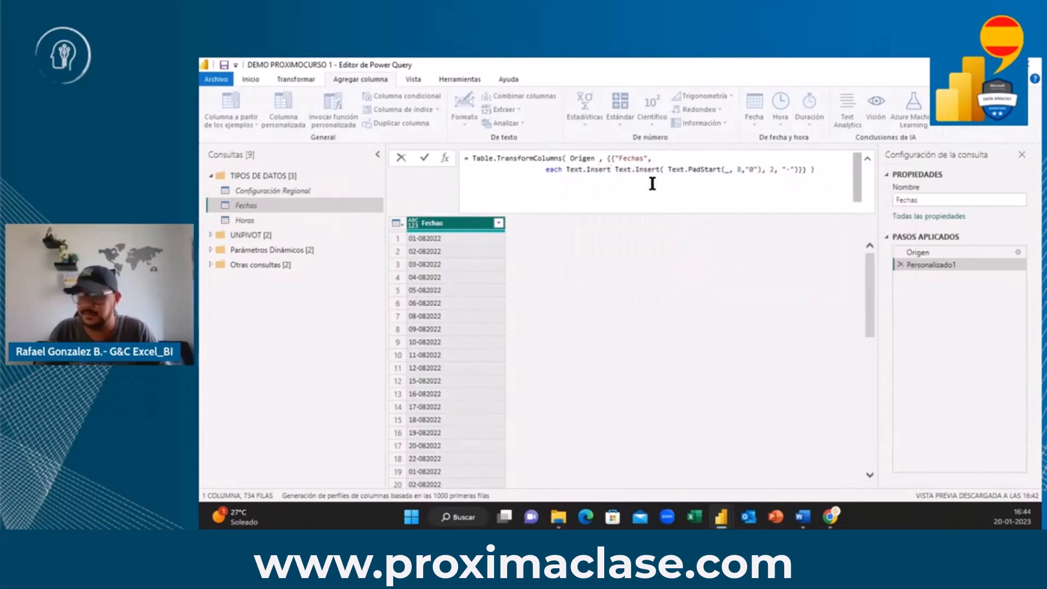
{"action": "type", "text": "("}
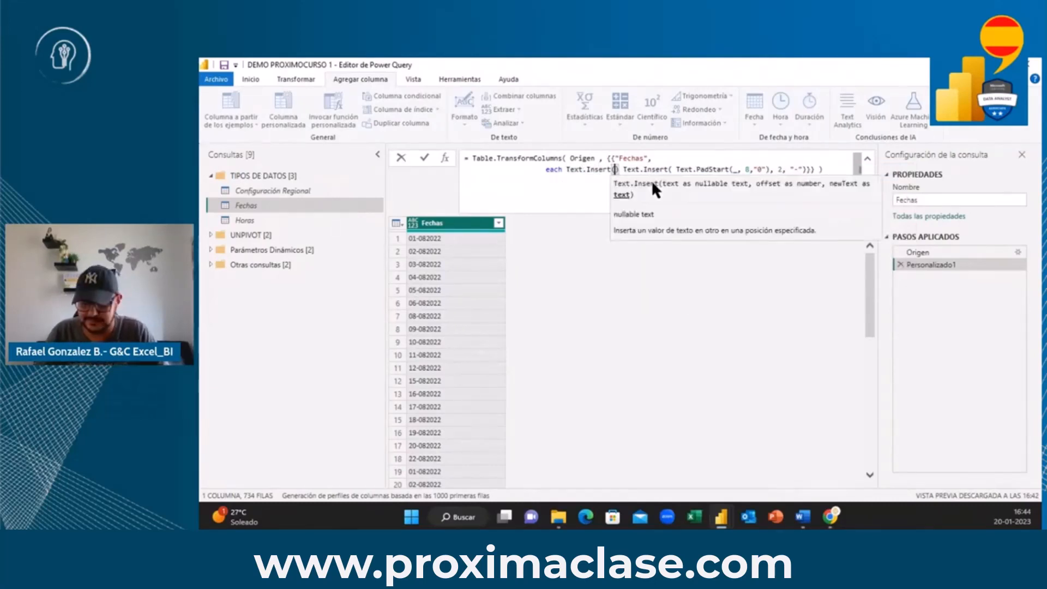
{"action": "key", "text": "Delete"}
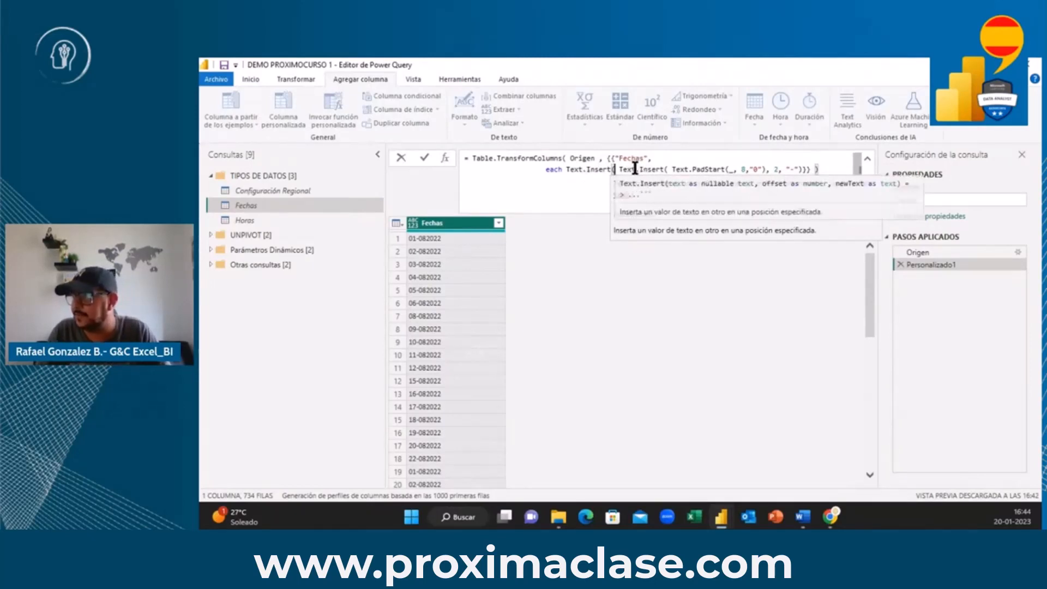
Complete the outer Text.Insert with offset 5, new text "-" and a closing parenthesis, then apply the formula
{"action": "left_click", "coordinate": [802, 168]}
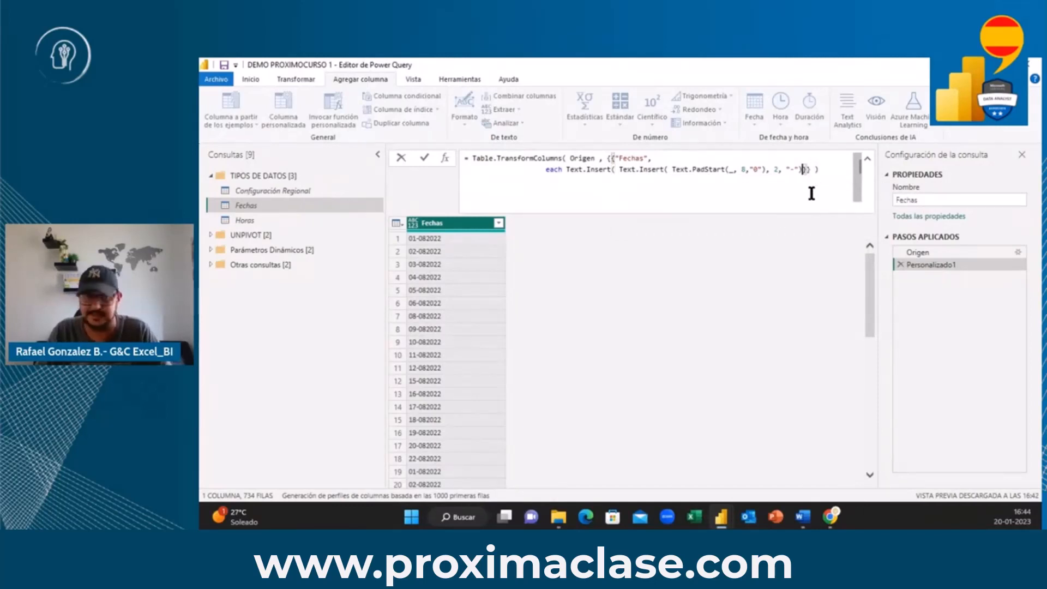
{"action": "type", "text": ","}
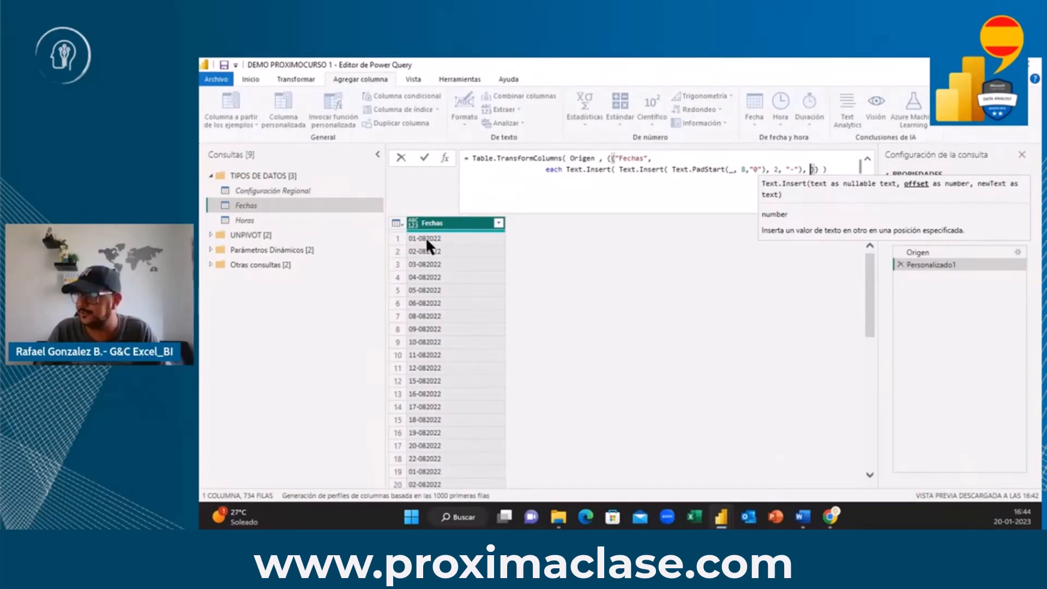
{"action": "type", "text": "5"}
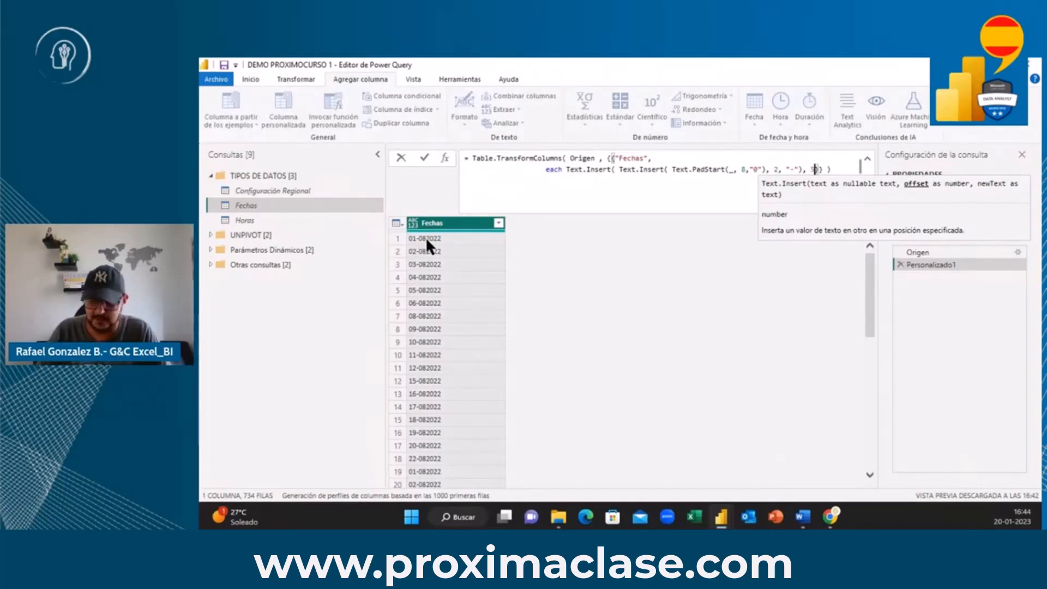
{"action": "type", "text": ", "}
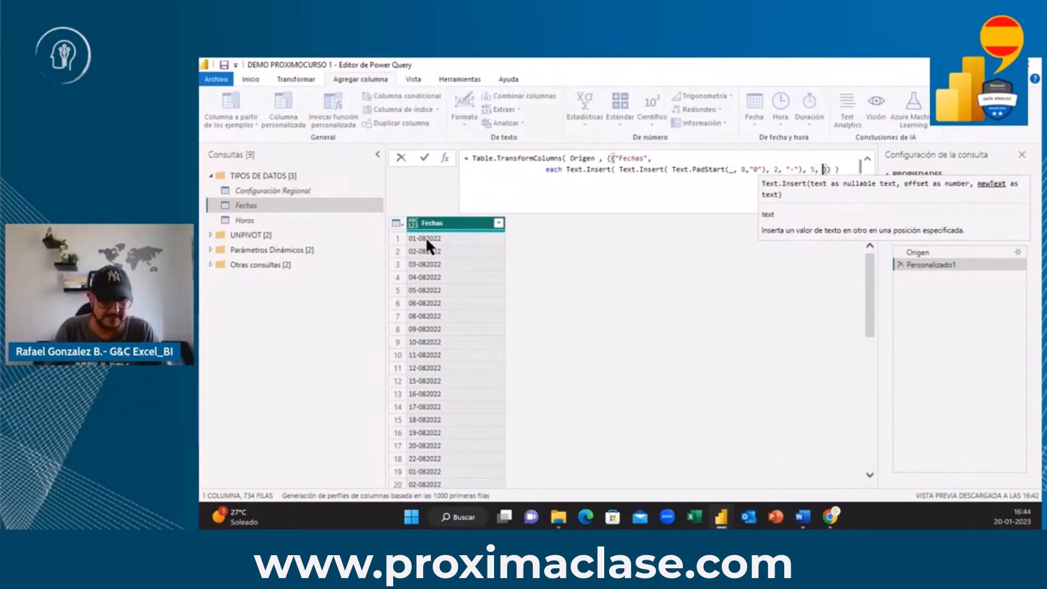
{"action": "type", "text": "\""}
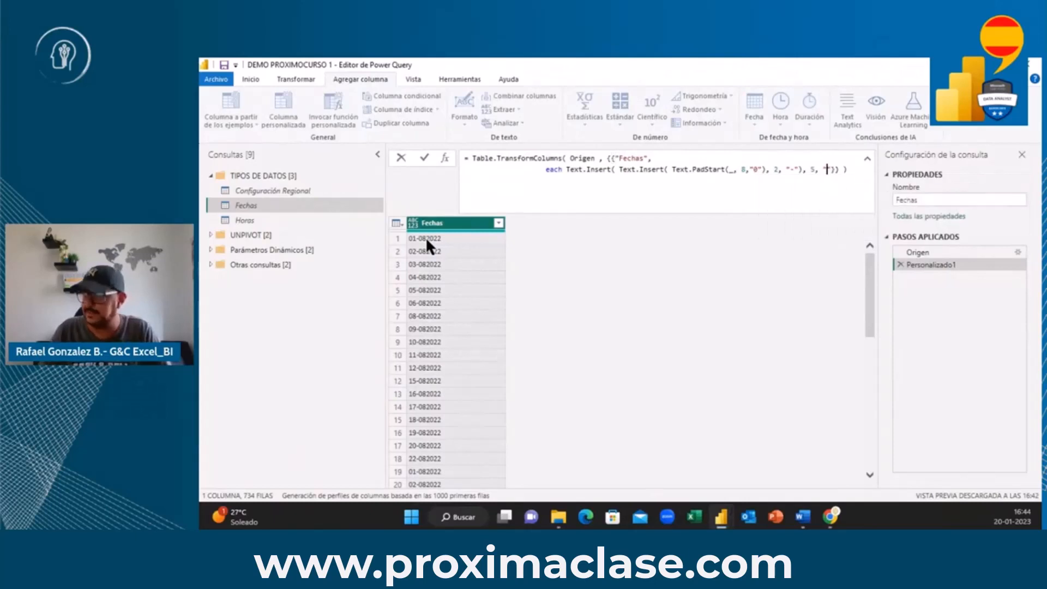
{"action": "type", "text": "-"}
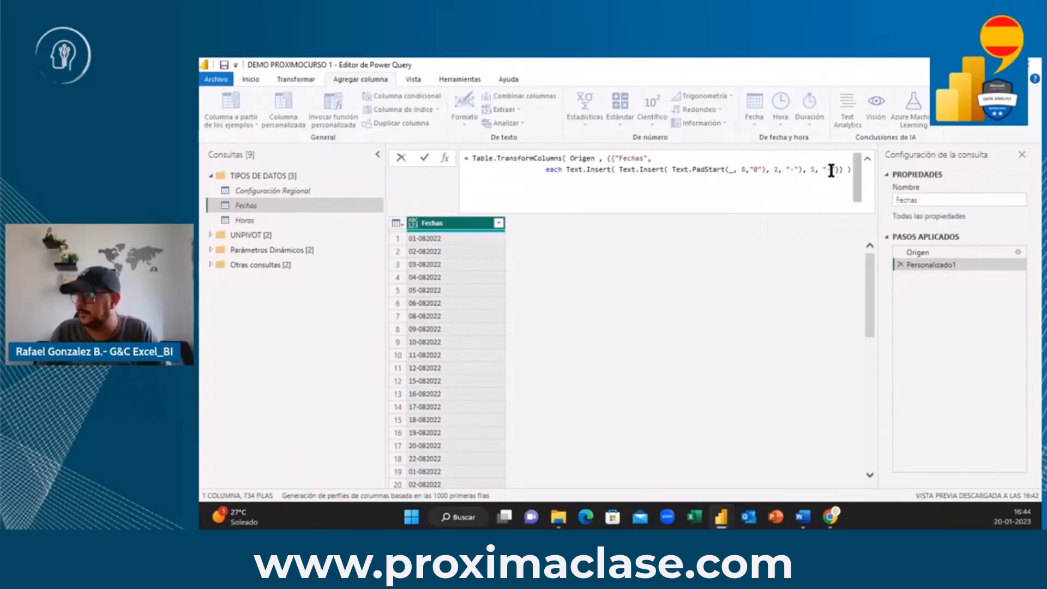
{"action": "type", "text": "\""}
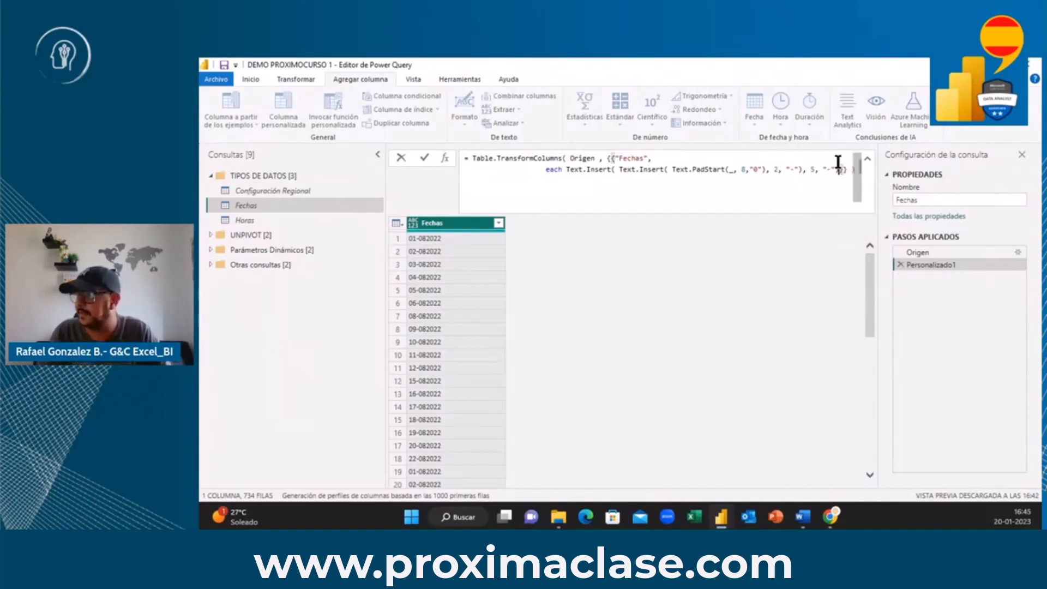
{"action": "left_click", "coordinate": [424, 158]}
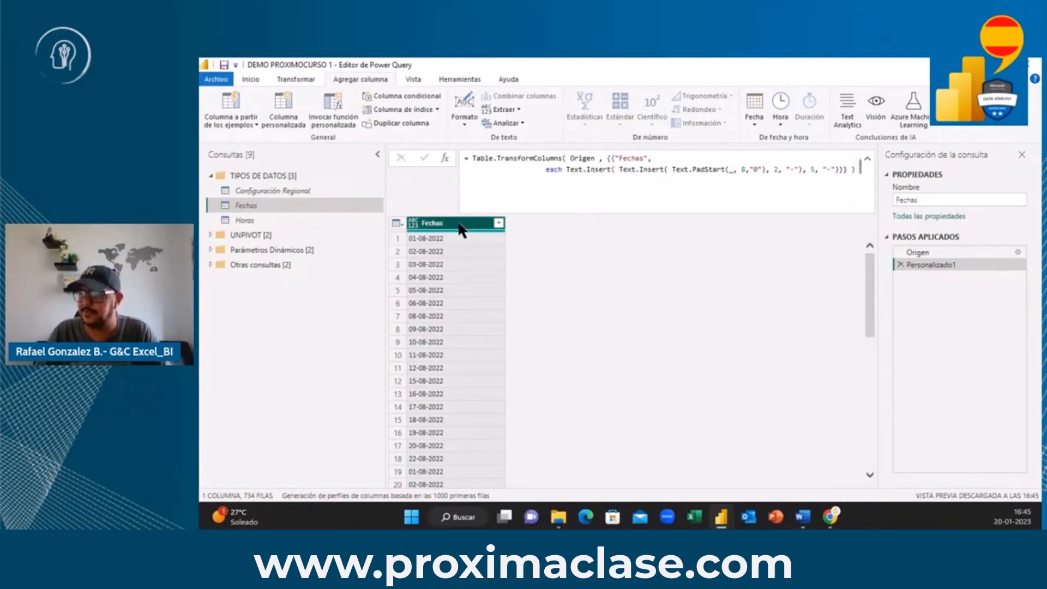
Change the Fechas column's data type to Fecha and inspect the details of the error cell in row 168
{"action": "left_click", "coordinate": [413, 224]}
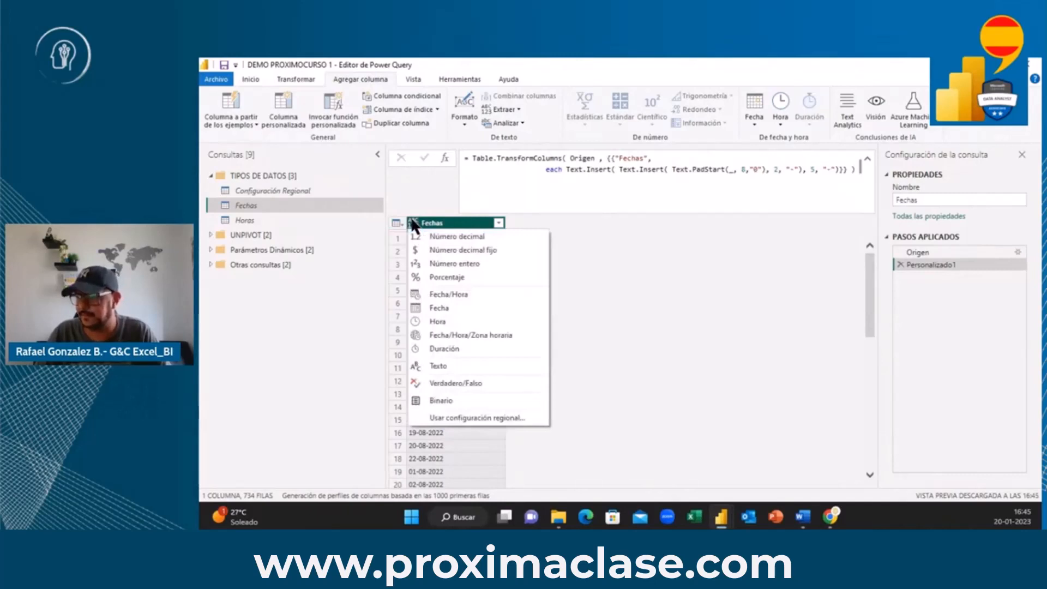
{"action": "left_click", "coordinate": [447, 308]}
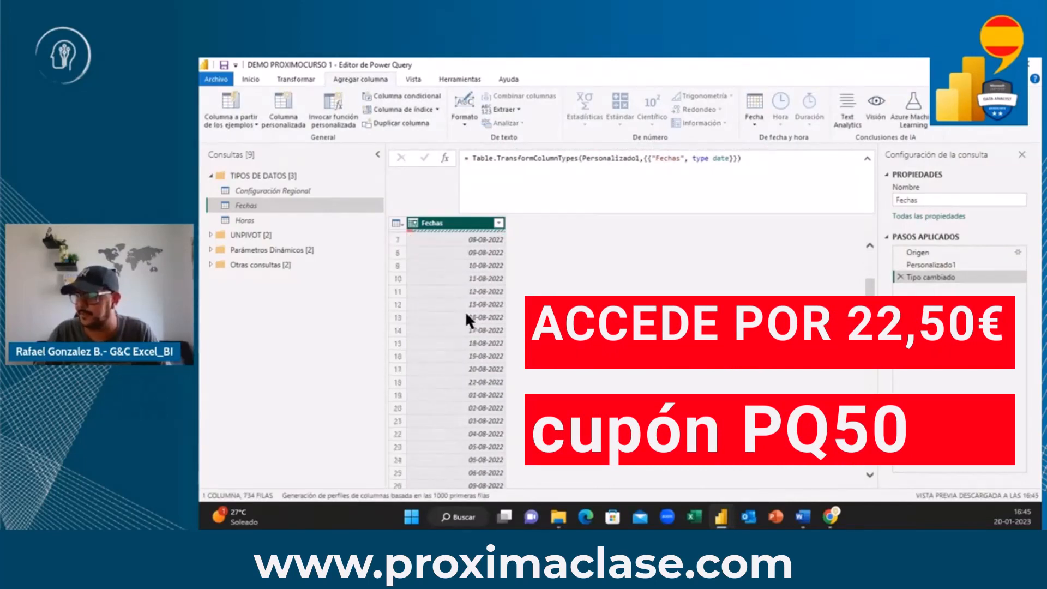
{"action": "scroll", "coordinate": [466, 311], "scroll_direction": "down", "scroll_amount": 10}
{"action": "scroll", "coordinate": [466, 311], "scroll_direction": "down", "scroll_amount": 20}
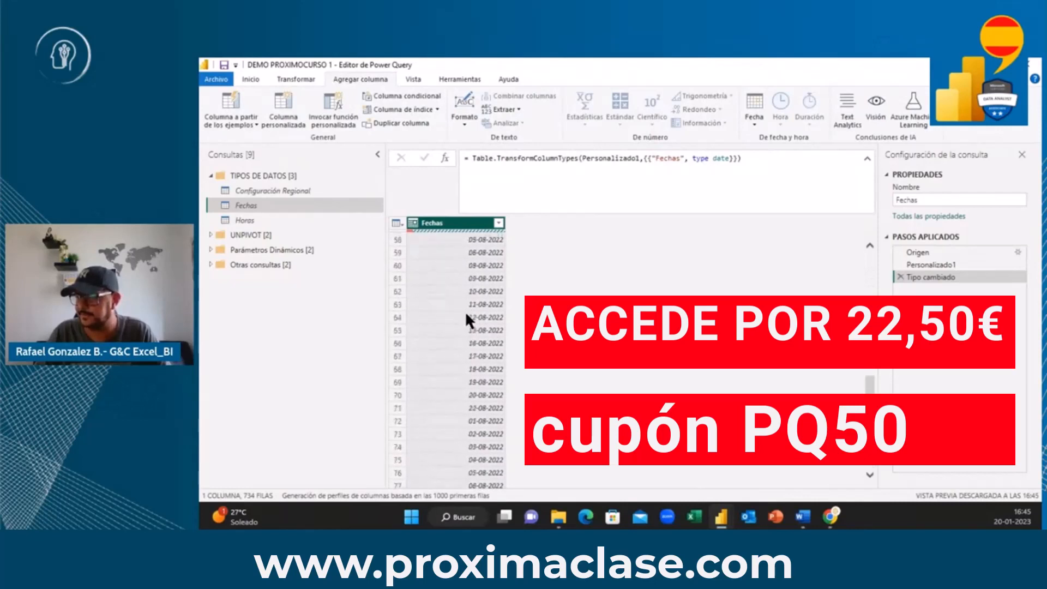
{"action": "scroll", "coordinate": [466, 311], "scroll_direction": "down", "scroll_amount": 10}
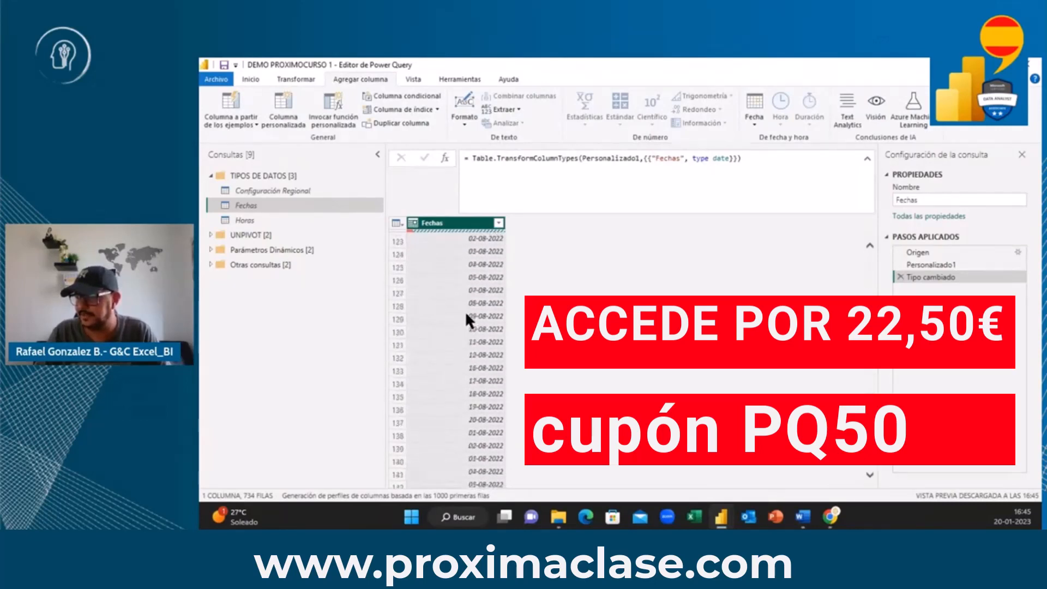
{"action": "scroll", "coordinate": [466, 311], "scroll_direction": "down", "scroll_amount": 8}
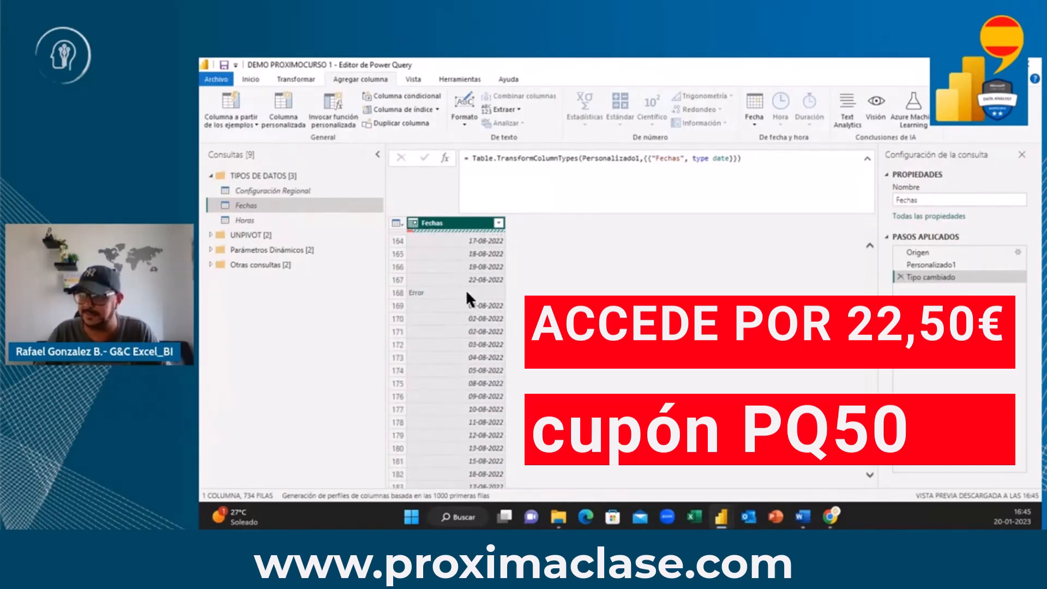
{"action": "left_click", "coordinate": [466, 293]}
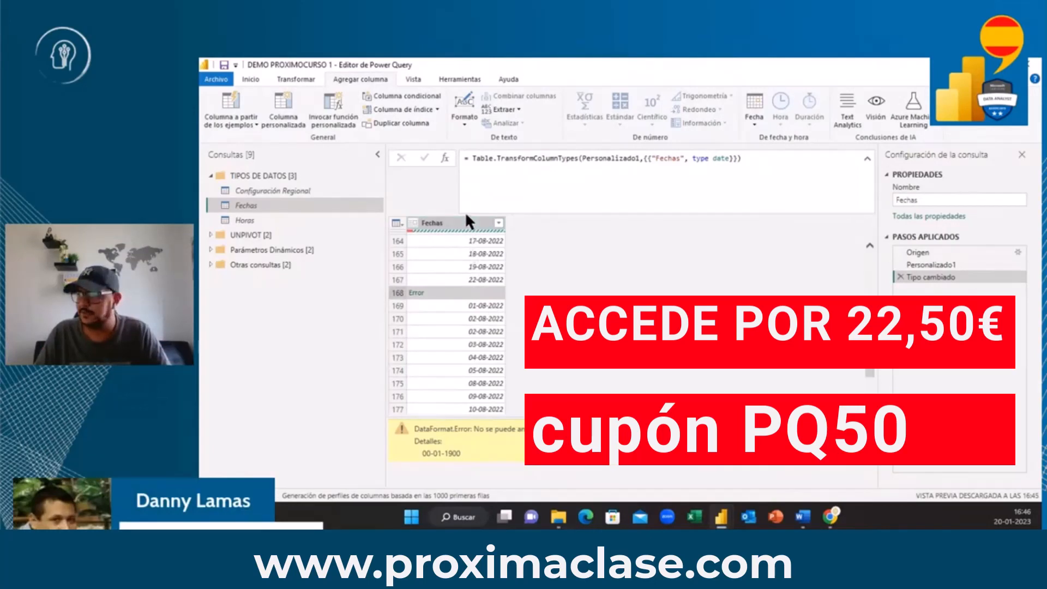
Remove the rows with errors from the Fechas column and check the remaining dates
{"action": "left_click", "coordinate": [453, 222]}
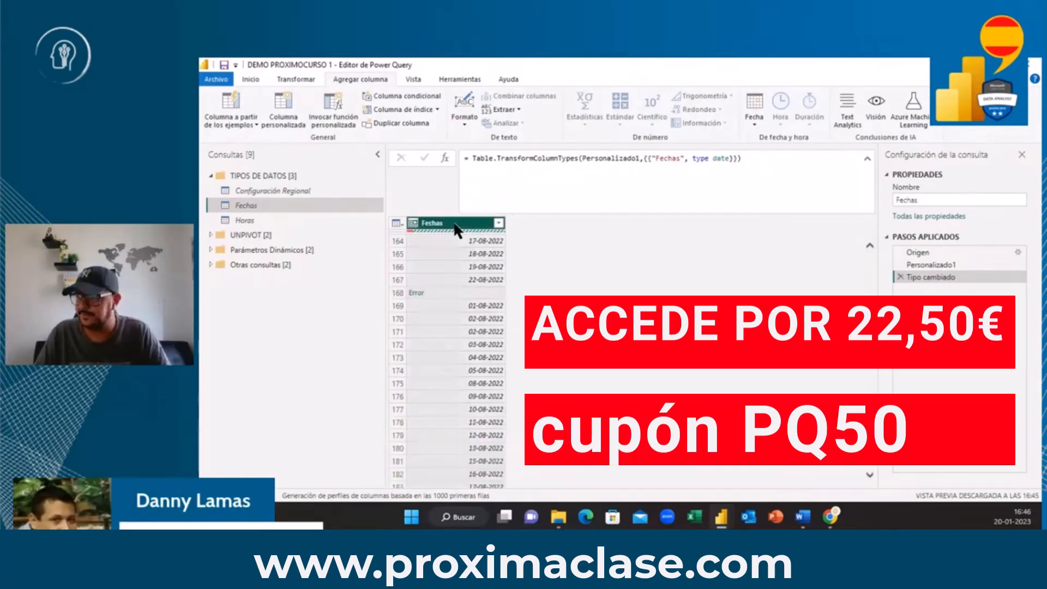
{"action": "left_click", "coordinate": [499, 222]}
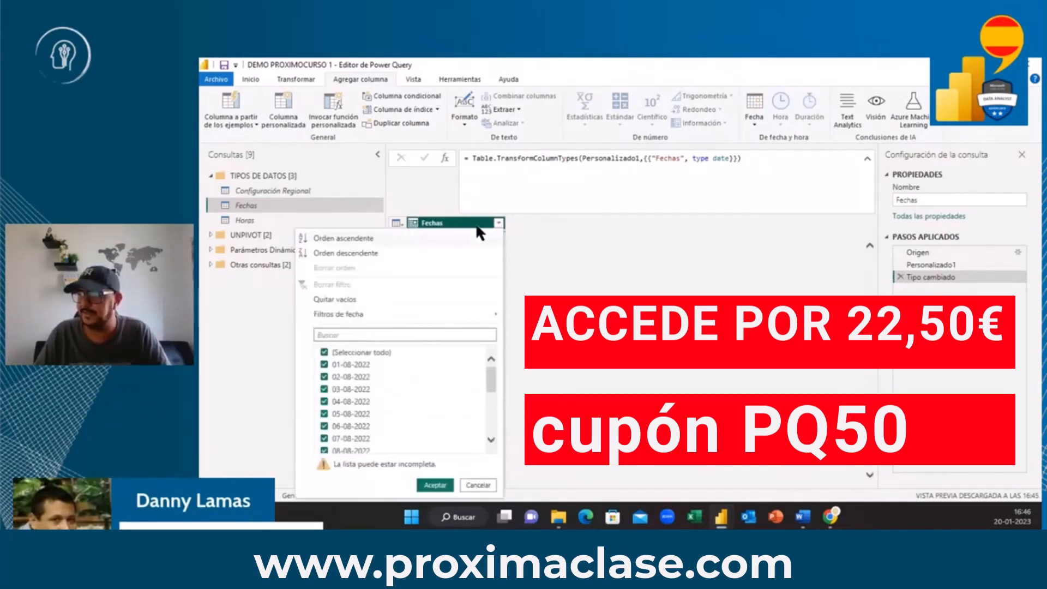
{"action": "left_click", "coordinate": [450, 224]}
{"action": "right_click", "coordinate": [451, 223]}
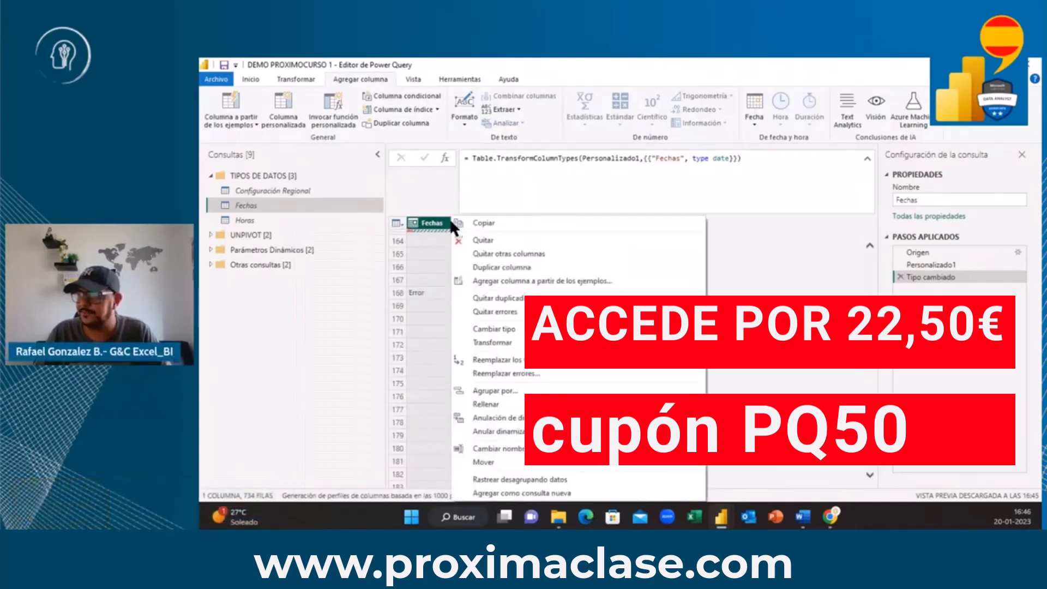
{"action": "left_click", "coordinate": [513, 312]}
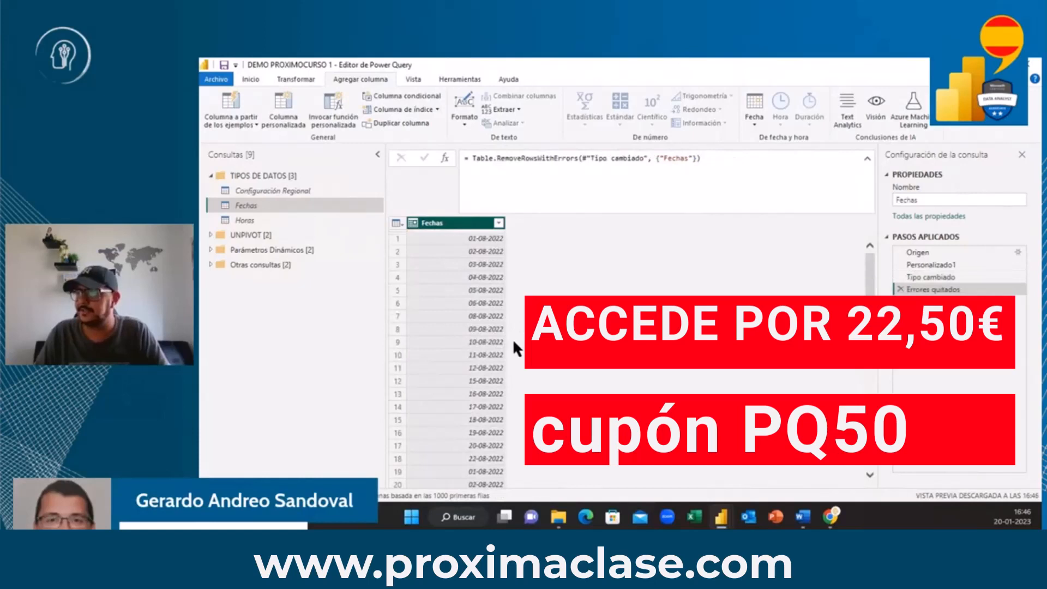
{"action": "scroll", "coordinate": [482, 338], "scroll_direction": "down", "scroll_amount": 14}
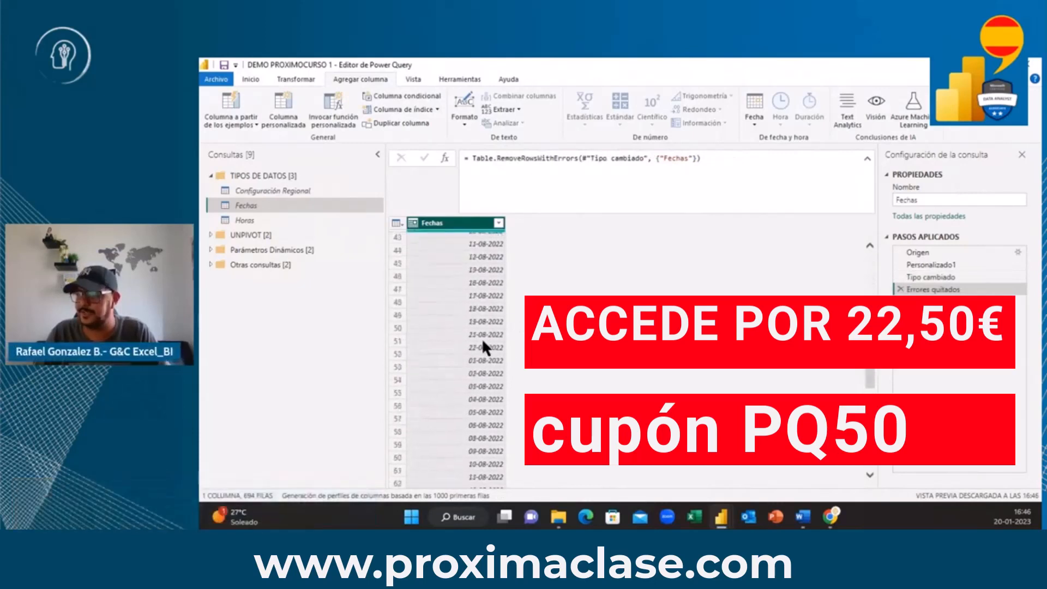
{"action": "scroll", "coordinate": [482, 338], "scroll_direction": "down", "scroll_amount": 1}
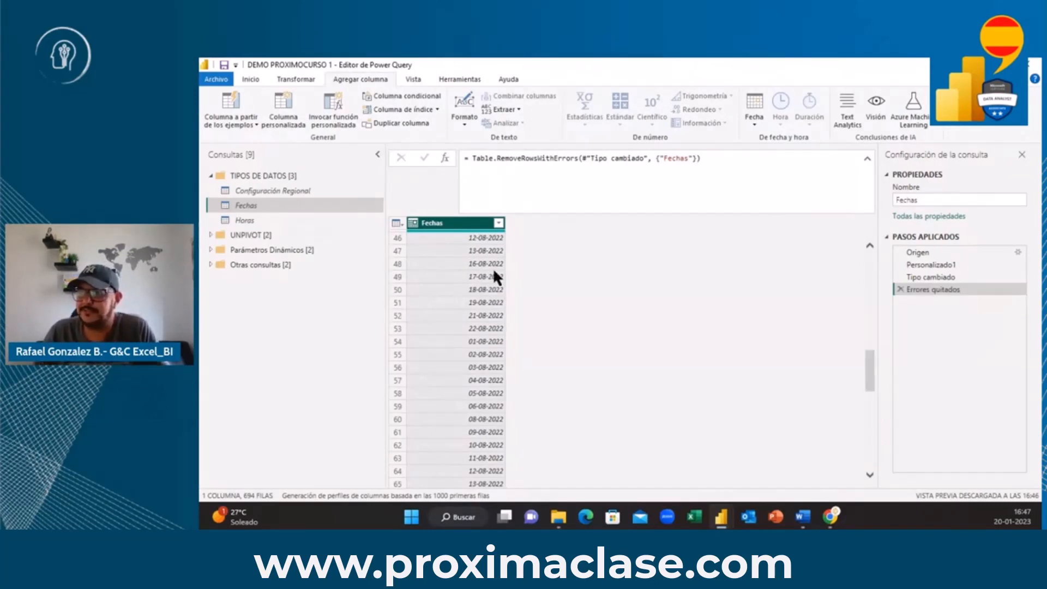
Look over the Horas query, review the Personalizado1 formula in the Fechas query, and return to Horas
{"action": "left_click", "coordinate": [261, 219]}
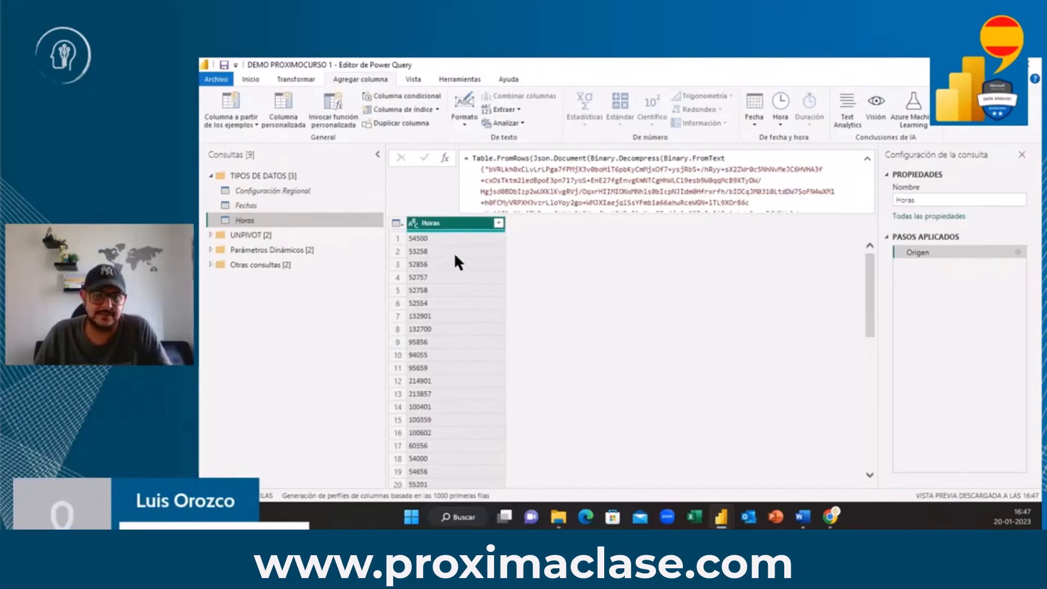
{"action": "left_click", "coordinate": [284, 207]}
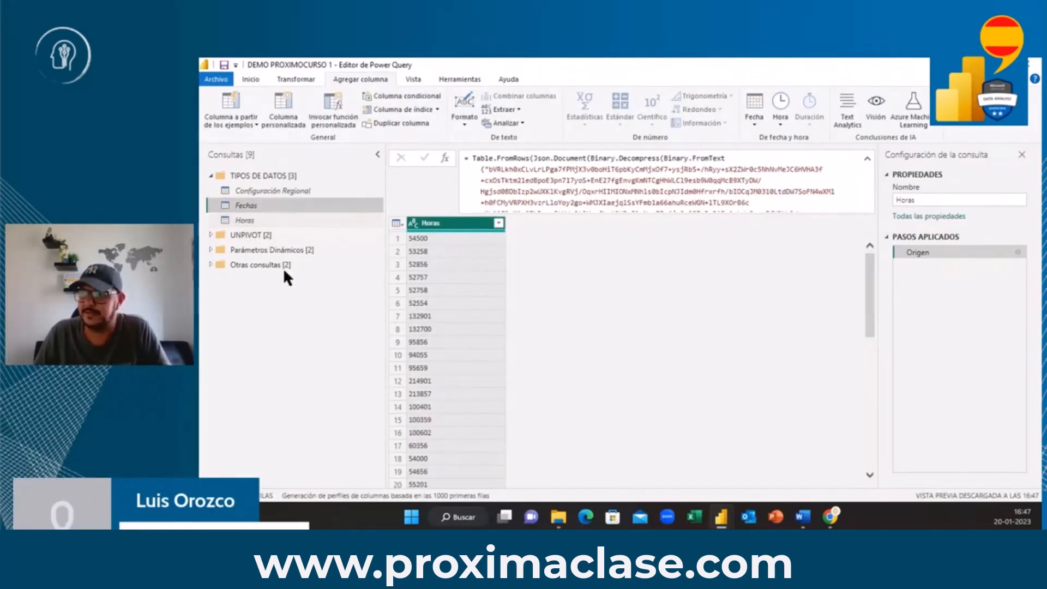
{"action": "left_click", "coordinate": [286, 218]}
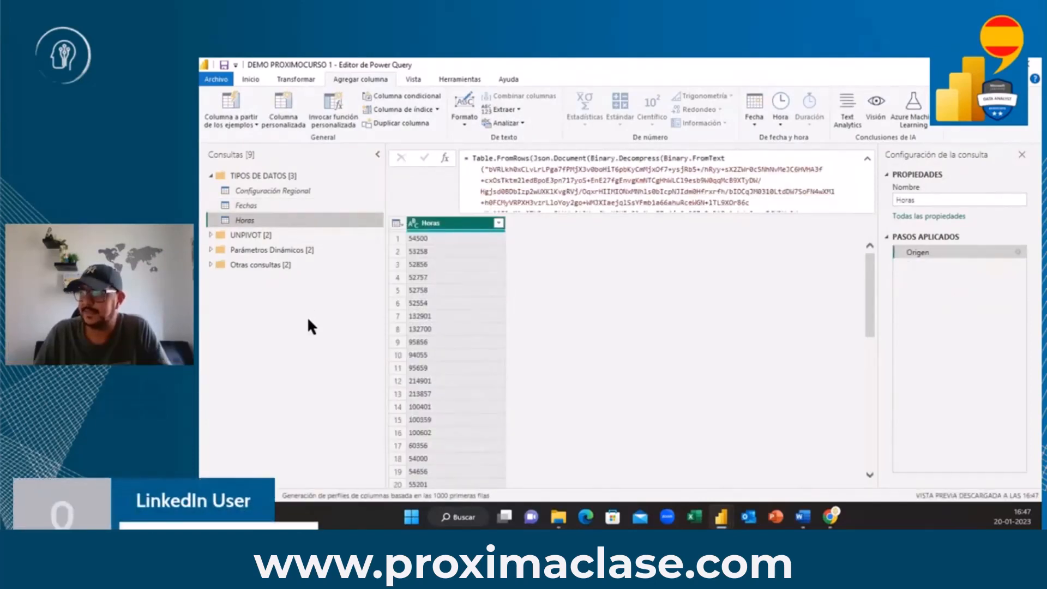
{"action": "left_click", "coordinate": [281, 205]}
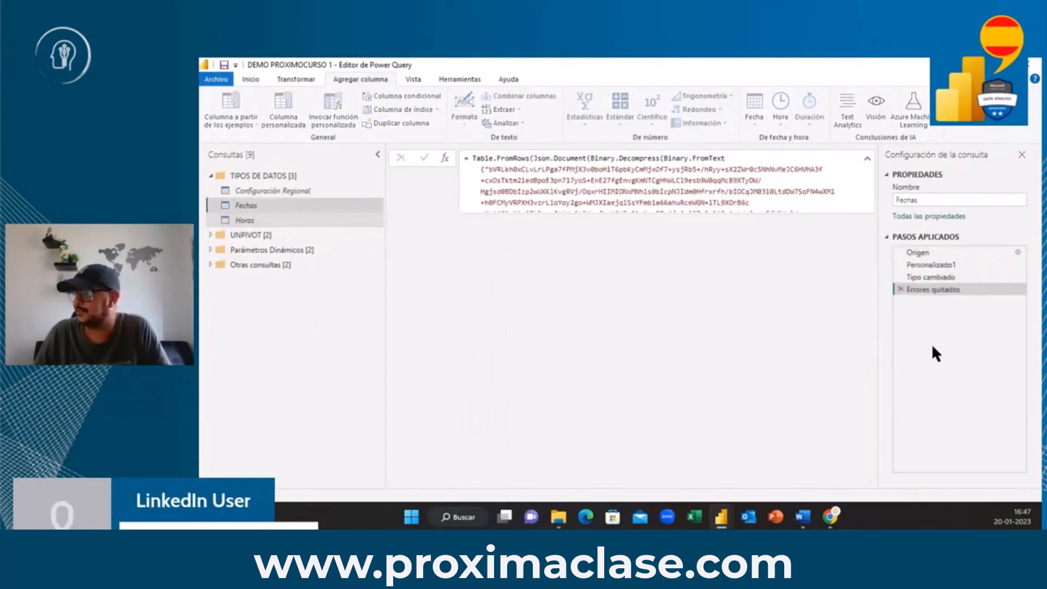
{"action": "left_click", "coordinate": [942, 264]}
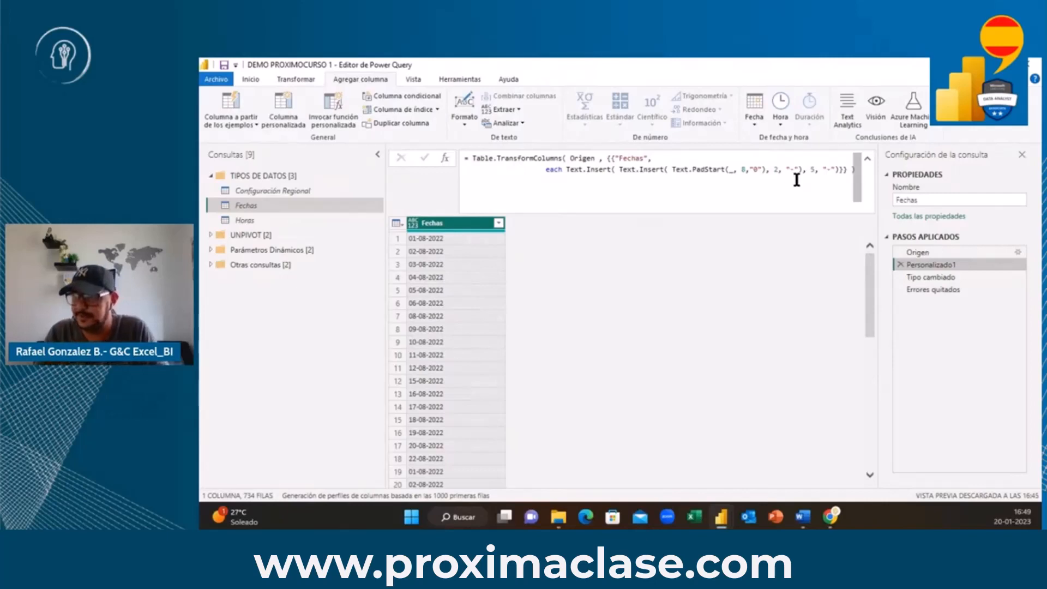
{"action": "left_click", "coordinate": [276, 219]}
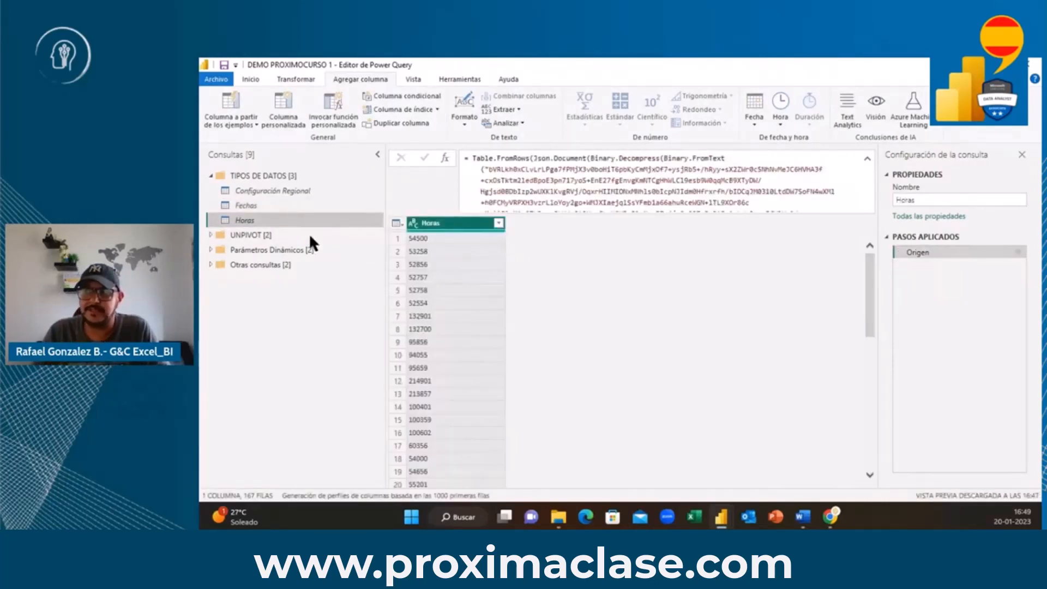